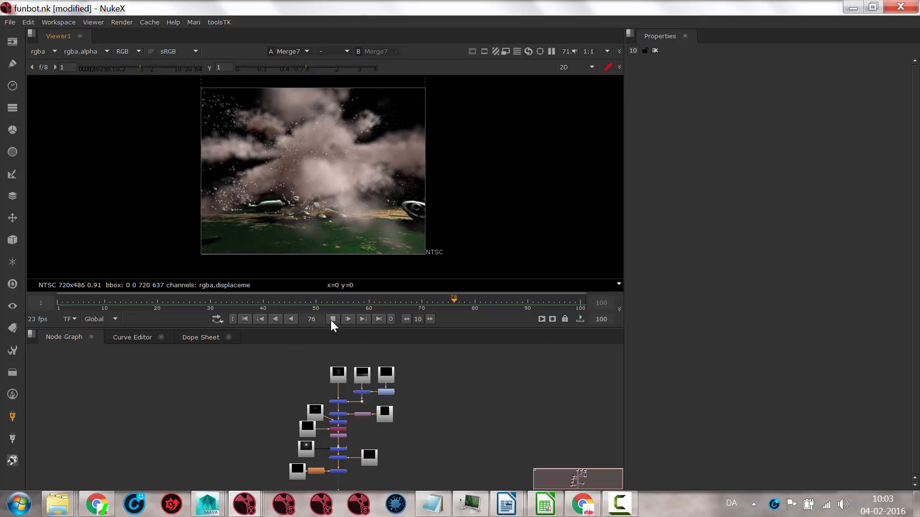
Step: Stop the playback, view the demo_funbot folder's subfolders in Windows Explorer, and return to NukeX
left_click(331, 319)
mouse_move(74, 502)
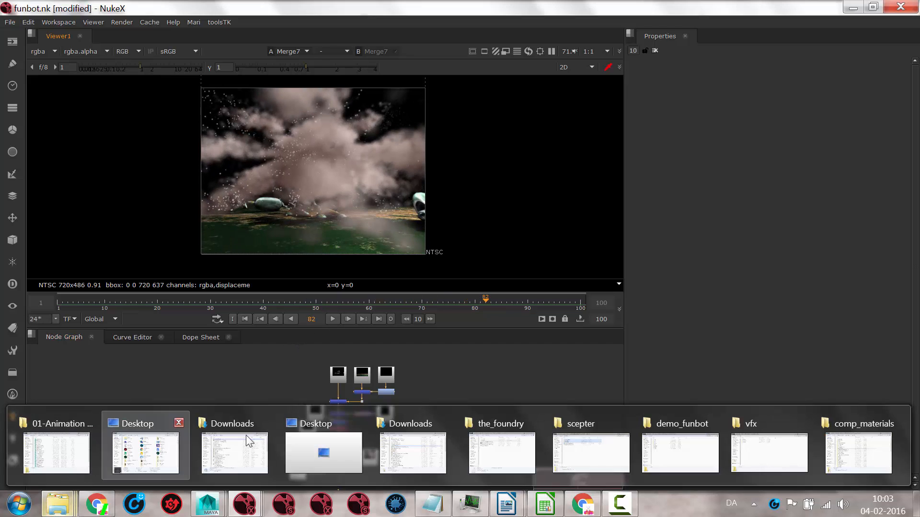
left_click(645, 445)
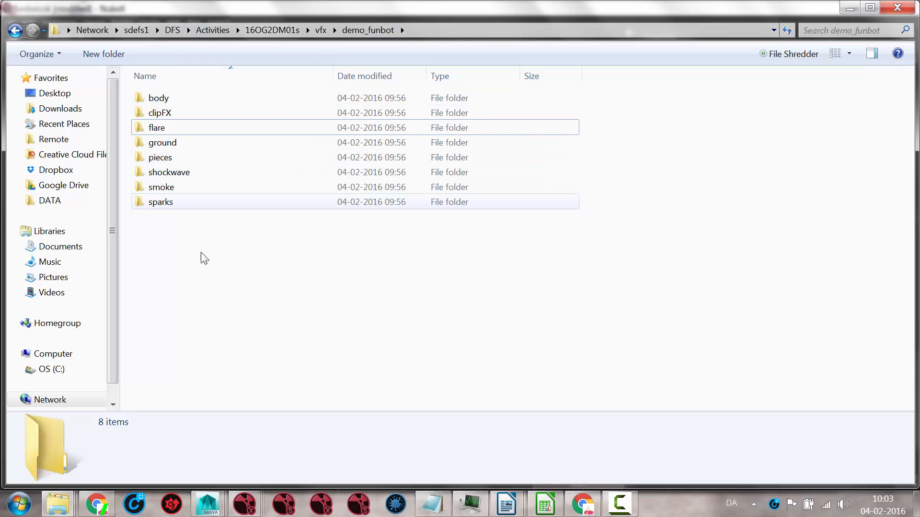
left_click(855, 6)
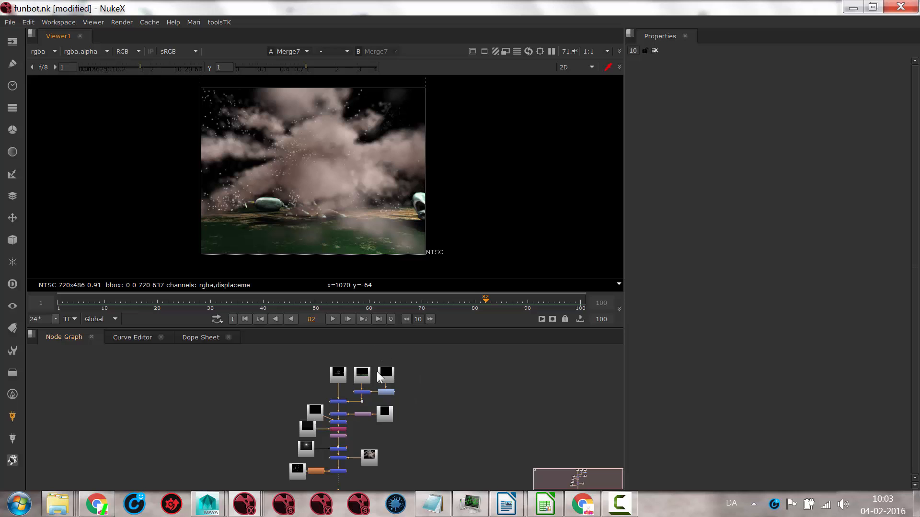
Step: Display the Read5 newGround render in the viewer and scrub back to frame 4
scroll(377, 372, "up", 6)
middle_click_drag(502, 399, 413, 443)
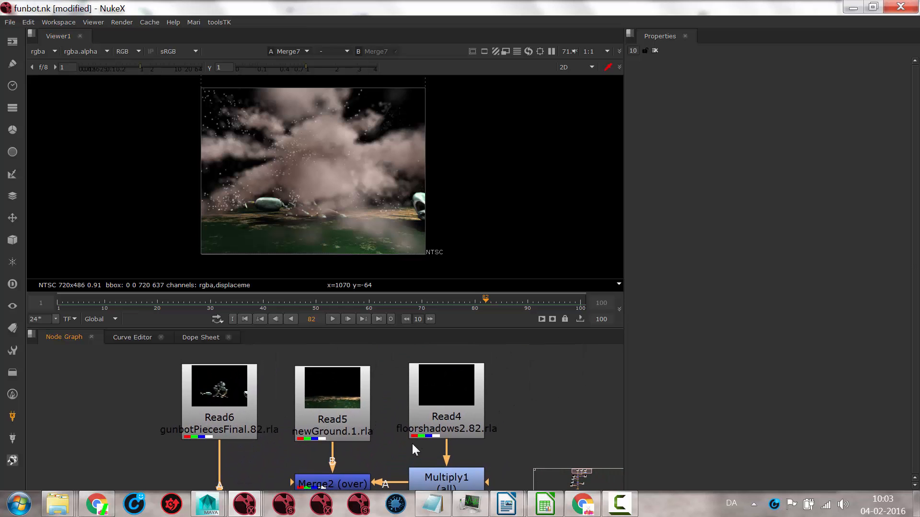
left_click(334, 403)
key("1")
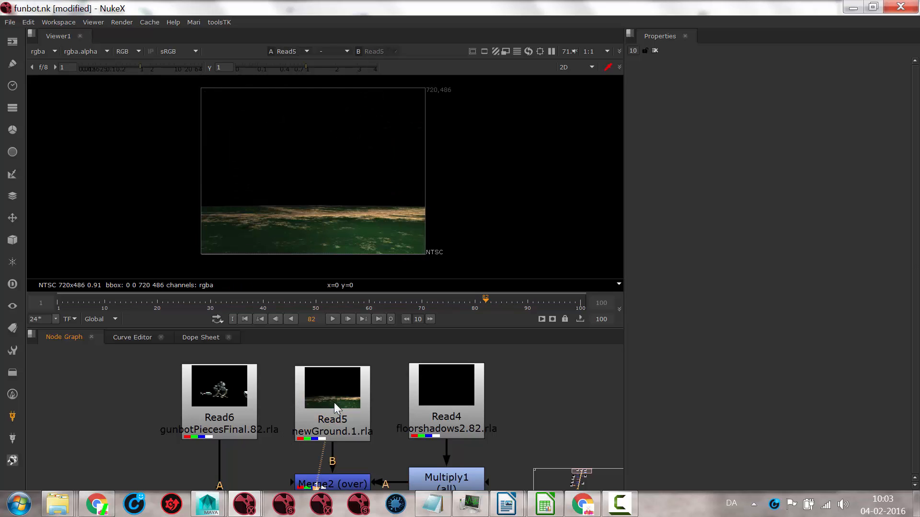
left_click_drag(485, 303, 326, 304)
left_click_drag(215, 306, 72, 296)
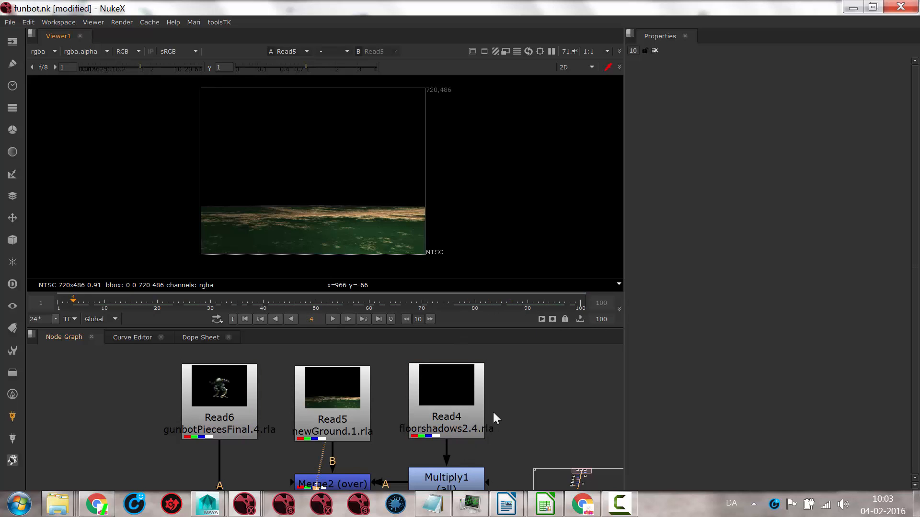
Step: Display the Read4 floorshadows2 render, inspect its alpha channel, and return the viewer to RGB
scroll(496, 408, "down", 2)
middle_click_drag(530, 429, 507, 406)
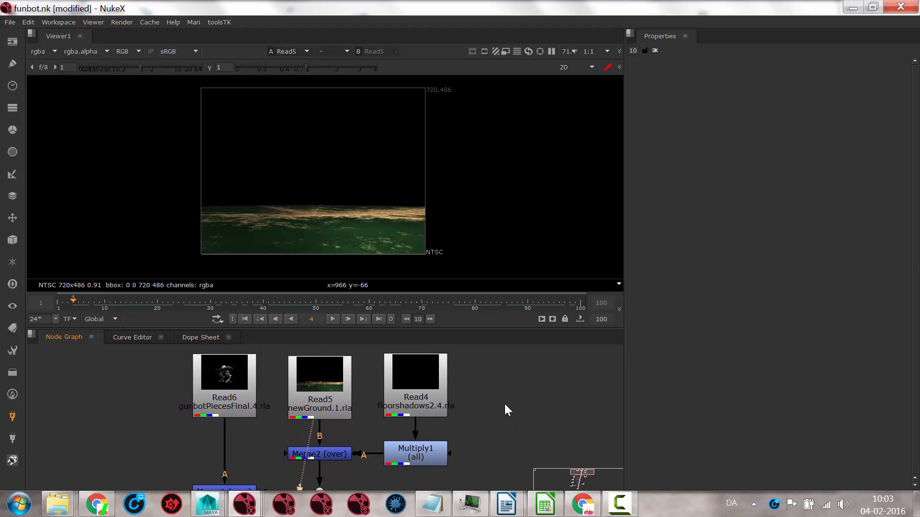
left_click(410, 385)
key("1")
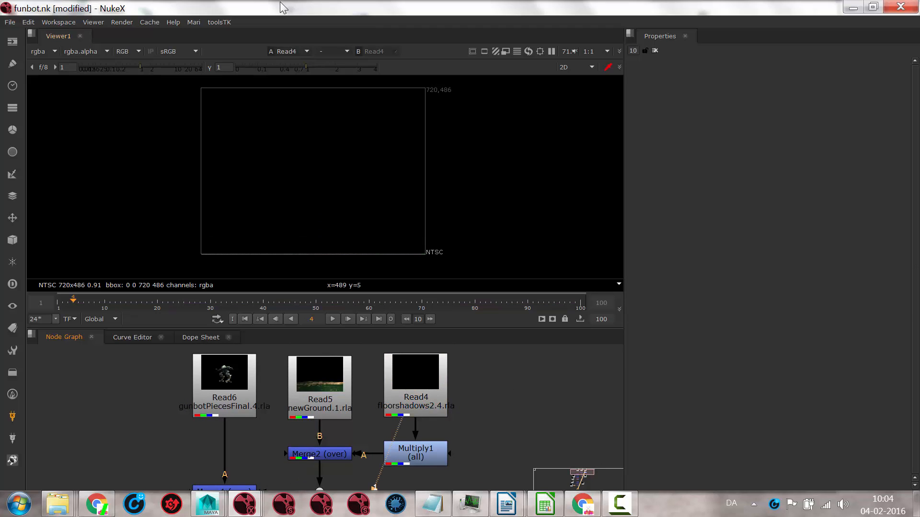
key("a")
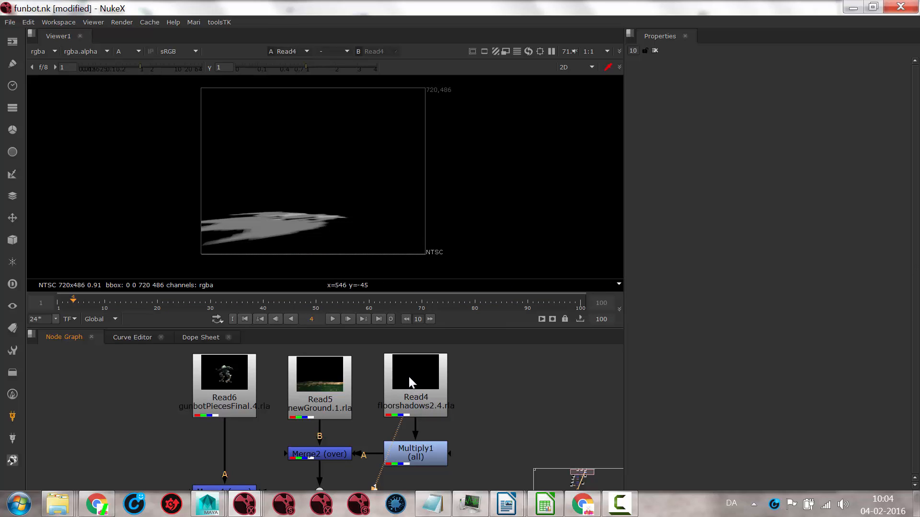
left_click(428, 378)
key("a")
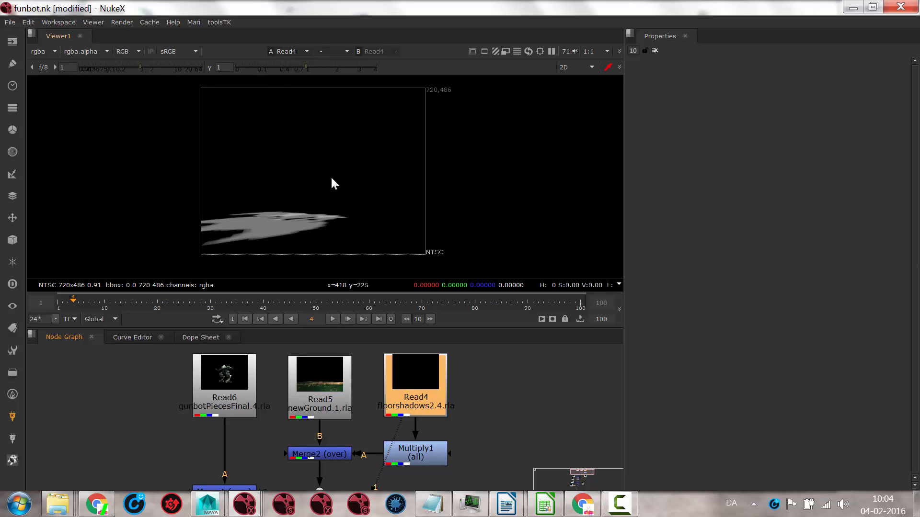
key("a")
key("a")
key("a")
key("a")
key("a")
key("a")
Step: Display Merge2 and repeatedly disable and enable Multiply1 to compare the floor shadow, leaving it enabled
left_click(321, 453)
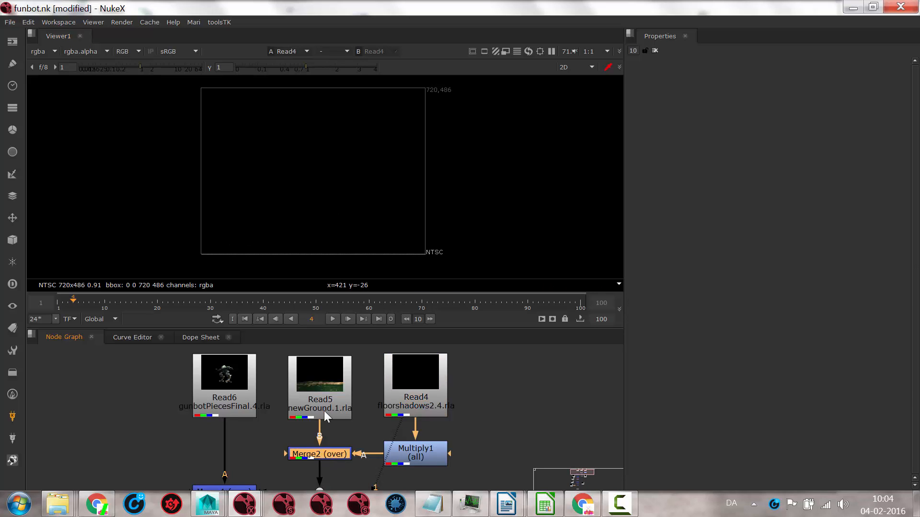
key("1")
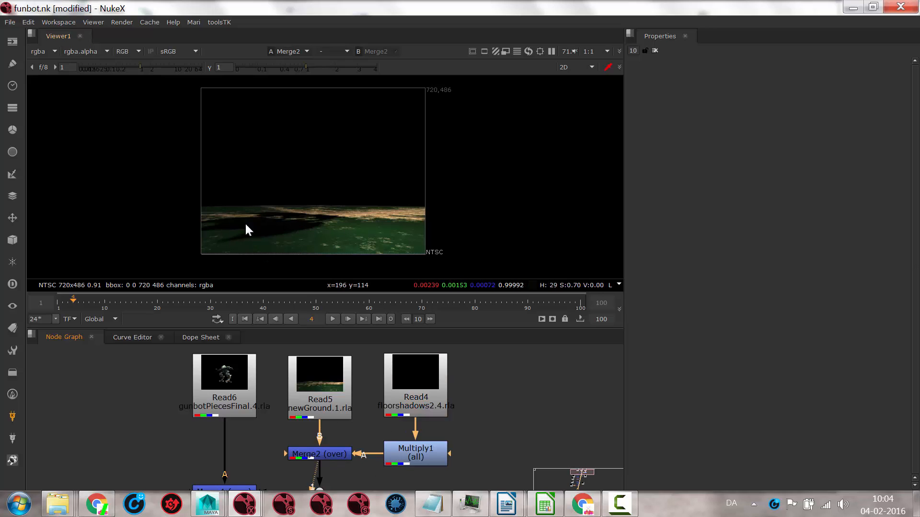
left_click(428, 456)
key("d")
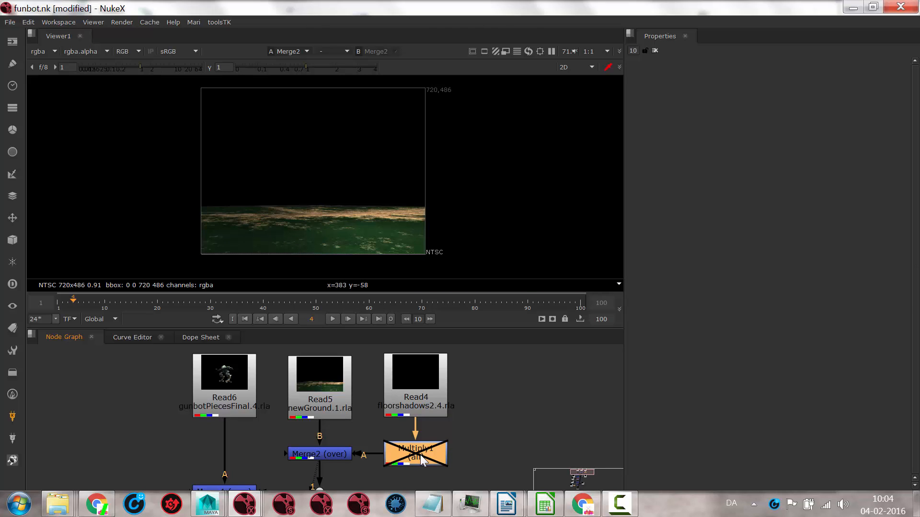
key("d")
key("d")
key("d")
key("d")
key("d")
key("d")
key("d")
key("d")
key("d")
Step: Open Multiply1's properties and set its value to 4
double_click(421, 455)
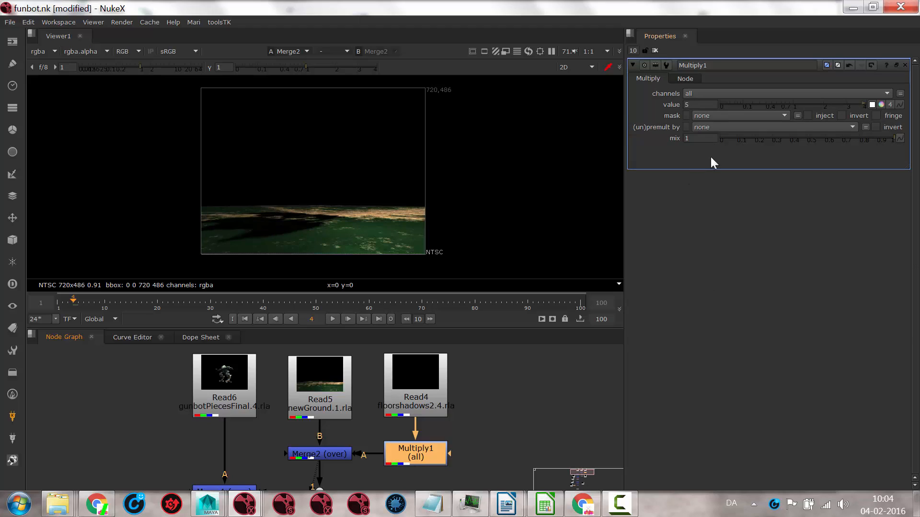
left_click_drag(851, 106, 877, 109)
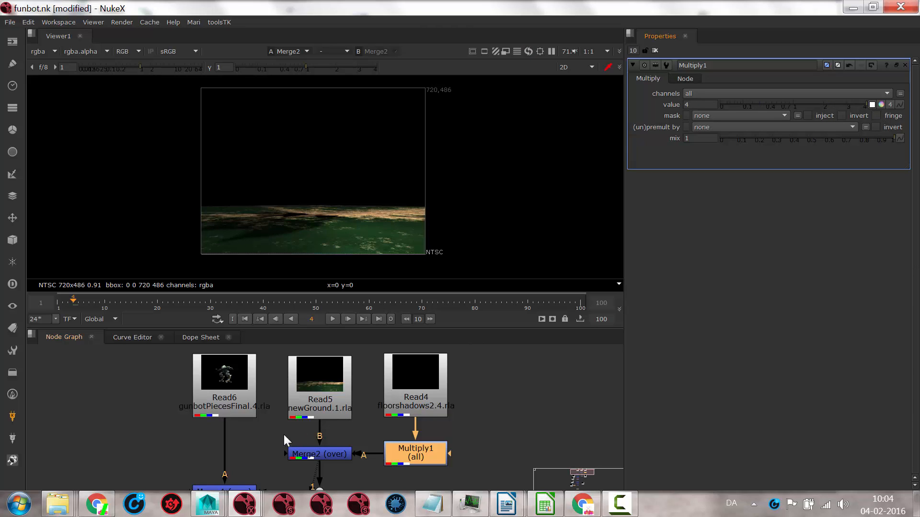
Step: Display the Read6 gunbotPiecesFinal render and scrub through its animation to frame 83, then back to frame 36
middle_click_drag(284, 440, 311, 401)
left_click(283, 358)
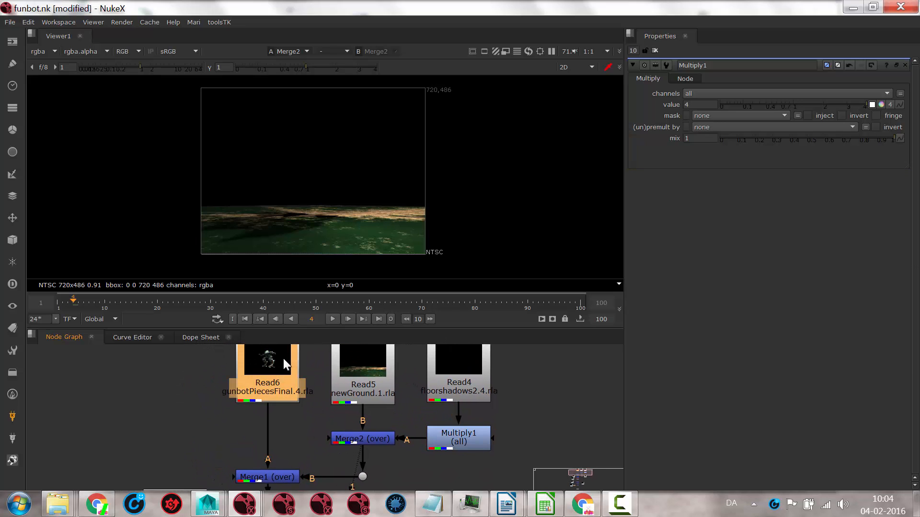
key("1")
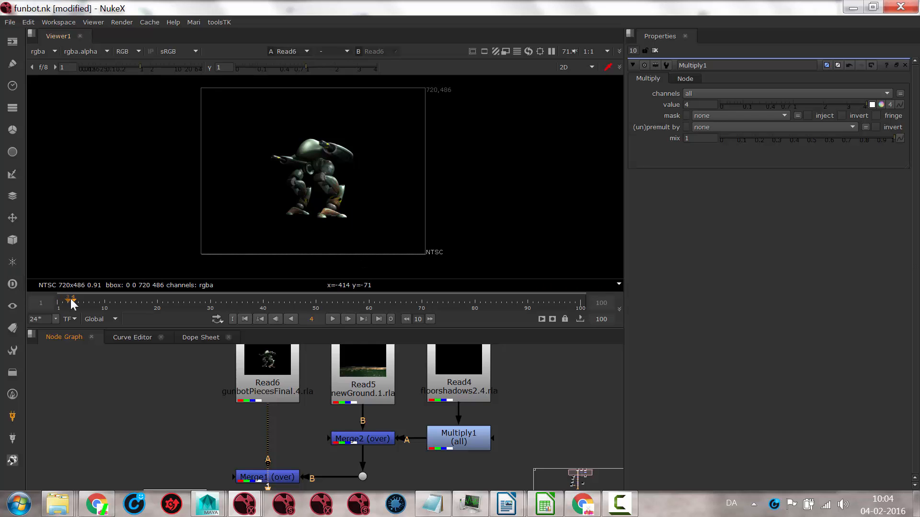
left_click_drag(72, 304, 491, 298)
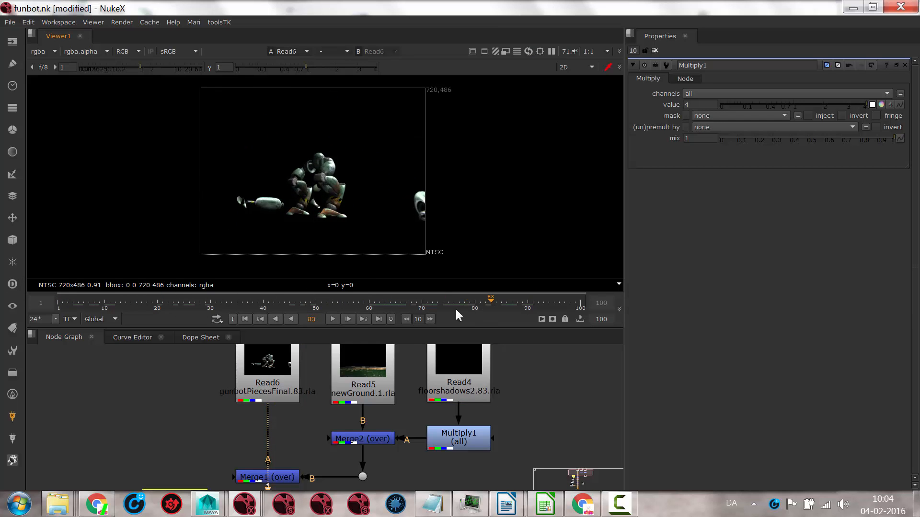
left_click(242, 302)
Step: Display Merge1 to check the robot over the ground, keep the node aligned in its column, and scrub to frame 35
middle_click_drag(312, 432, 306, 380)
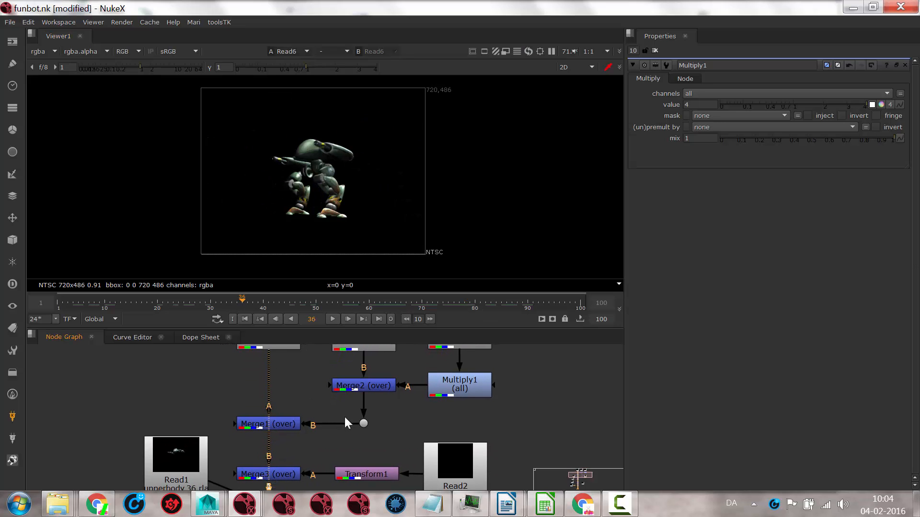
left_click_drag(278, 427, 288, 421)
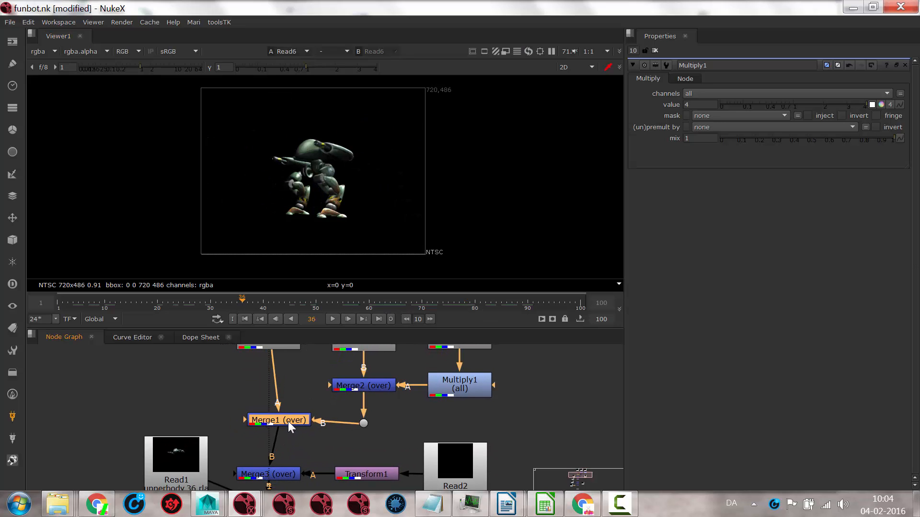
key("1")
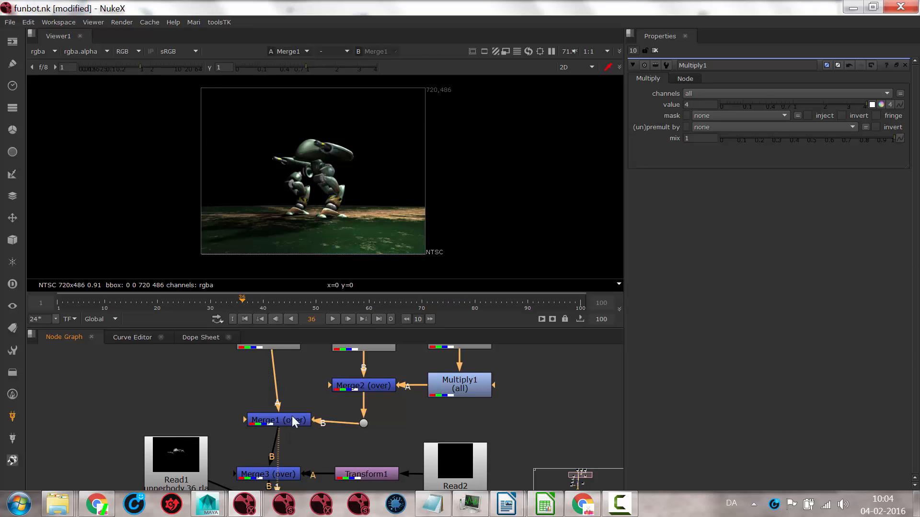
left_click(350, 386)
left_click_drag(289, 424, 279, 423)
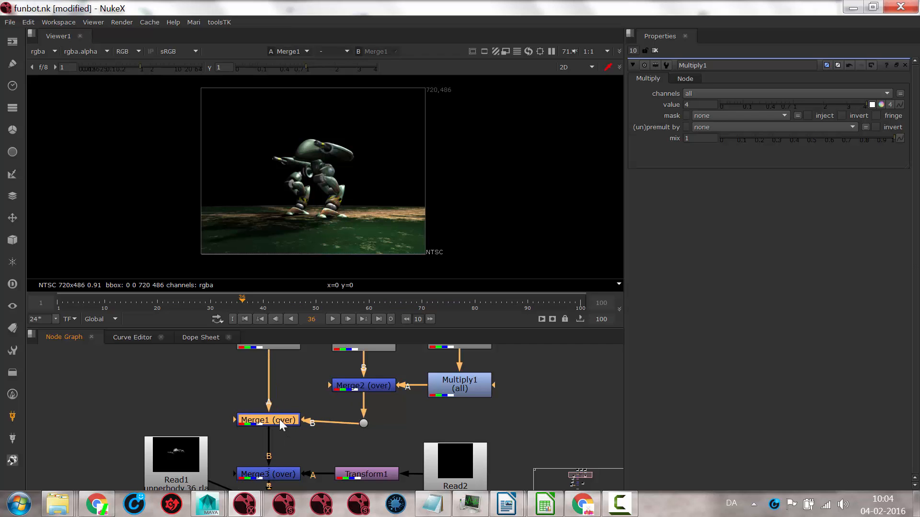
left_click_drag(257, 301, 236, 312)
Step: Display the Read2 explode650 render and scrub to frame 50 to examine the explosion
middle_click_drag(286, 456, 302, 387)
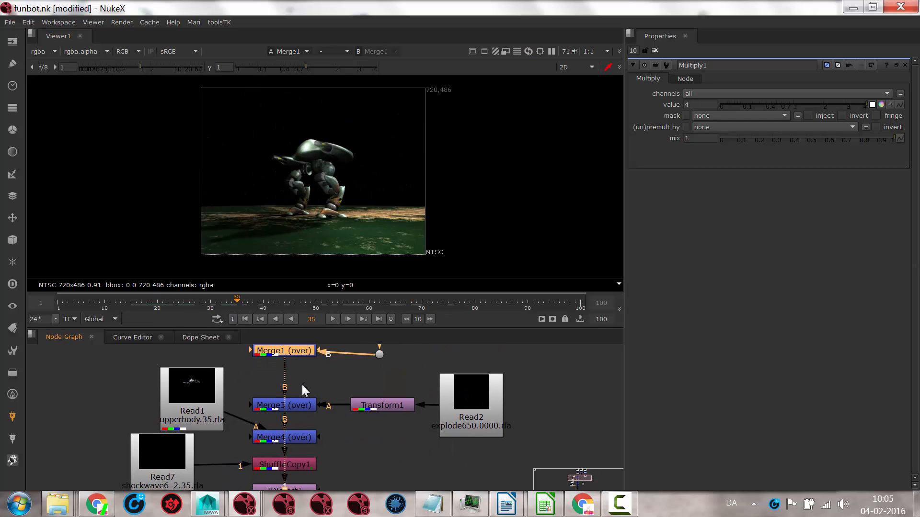
middle_click_drag(396, 403, 367, 417)
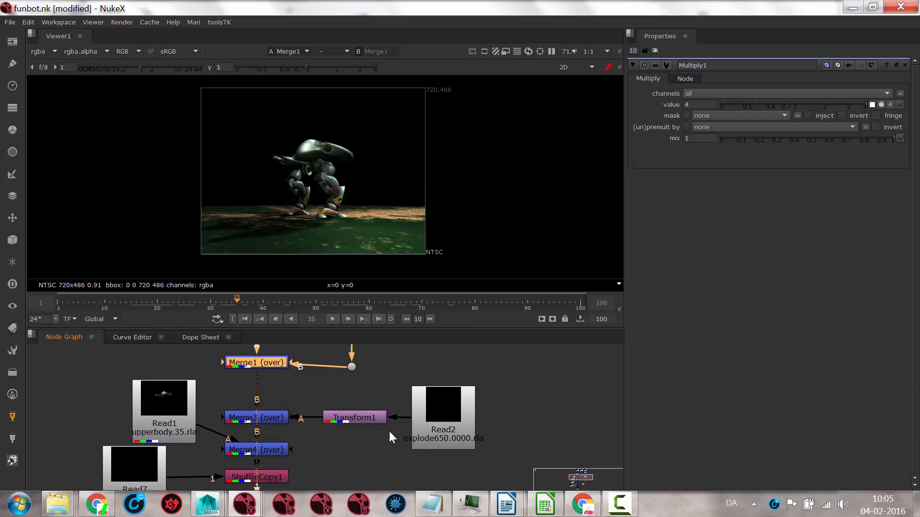
left_click(426, 392)
key("1")
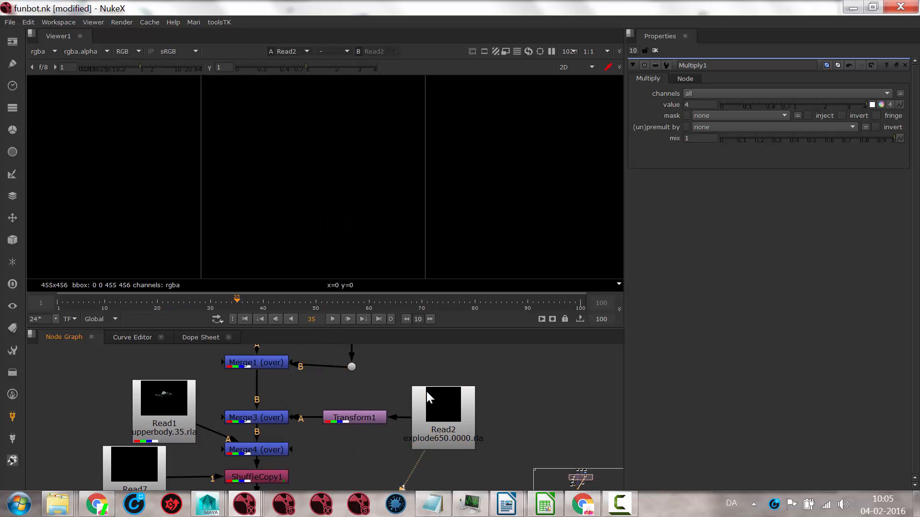
left_click_drag(246, 304, 315, 290)
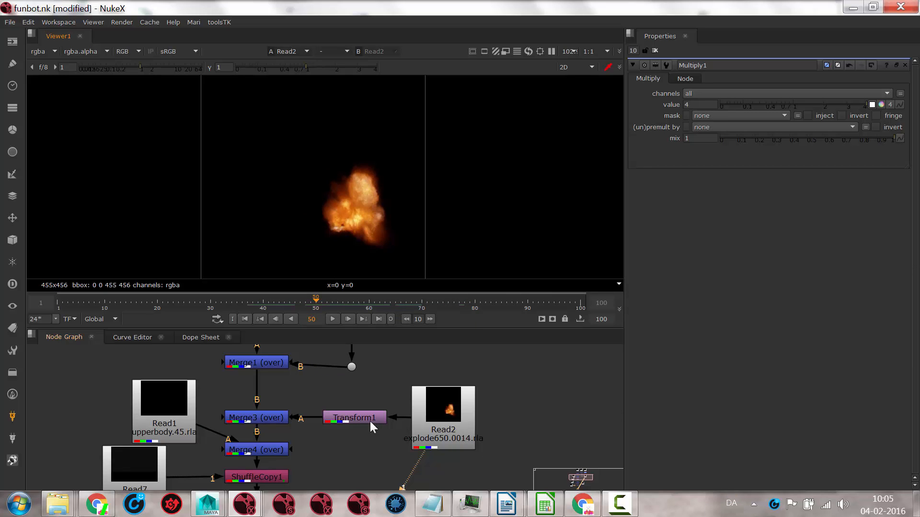
Step: Display Merge3 with Transform1 disabled, scrub to frame 47, and re-enable Transform1 to compare the explosion's placement
left_click(243, 417)
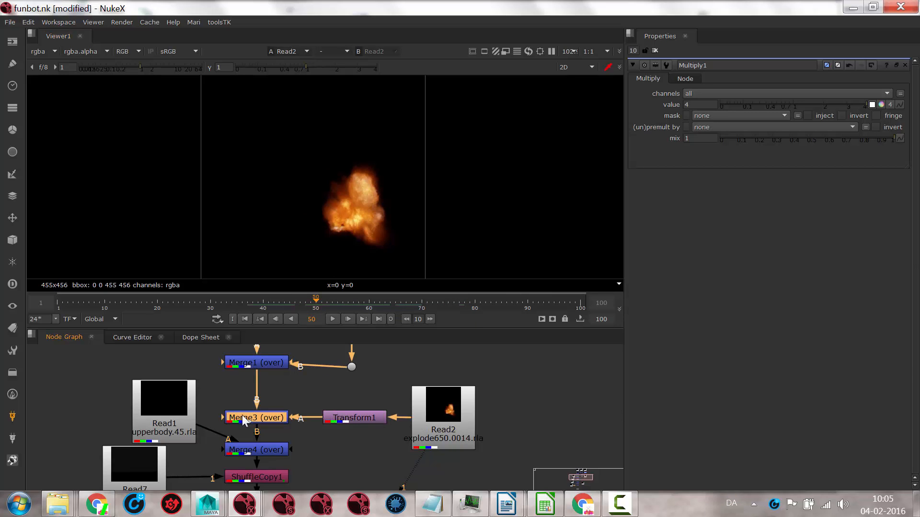
left_click(335, 416)
key("d")
left_click(266, 415)
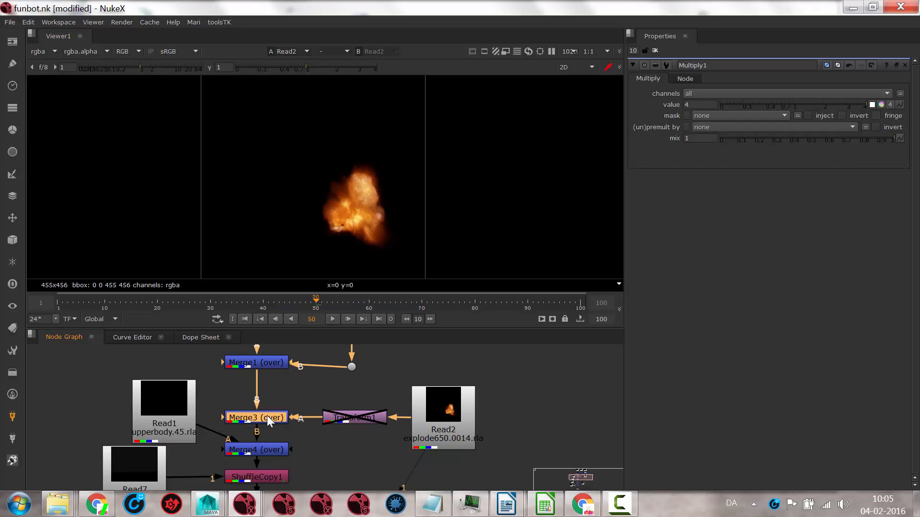
key("1")
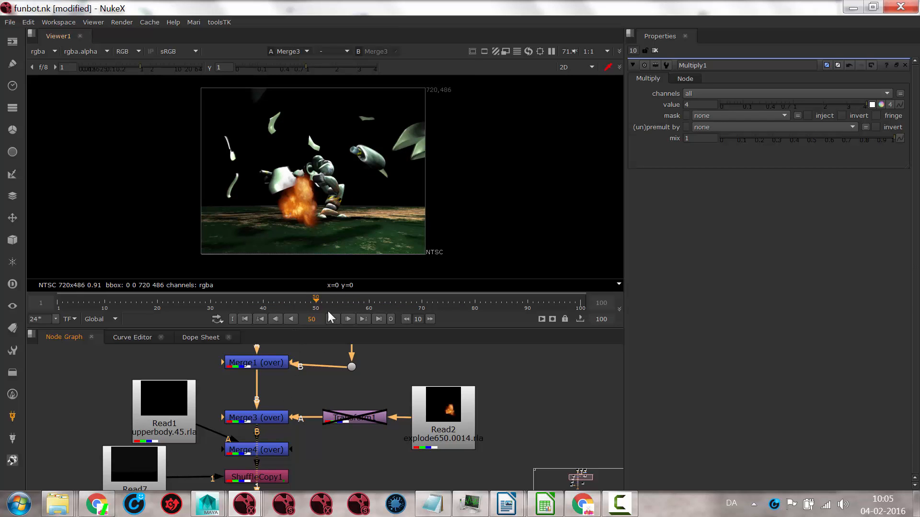
mouse_move(316, 302)
left_mouse_down()
mouse_move(260, 297)
mouse_move(373, 298)
mouse_move(248, 298)
mouse_move(299, 298)
left_mouse_up()
left_click(351, 422)
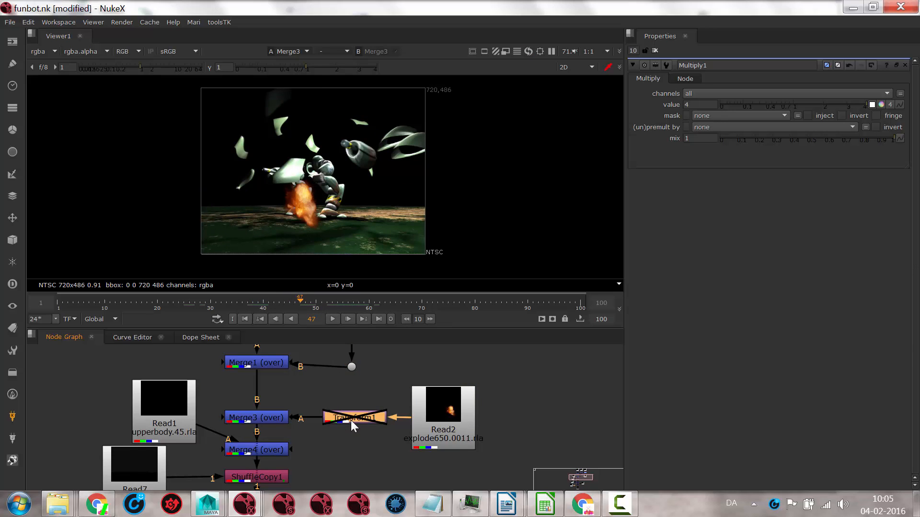
key("d")
Step: Open Transform1's properties and reposition the explosion at translate x 10, y 181
left_click(10, 225)
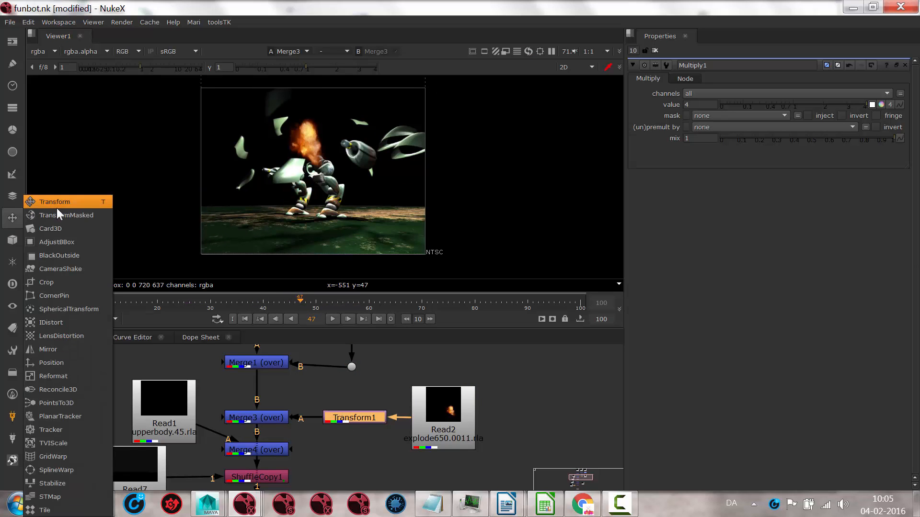
left_click(341, 436)
left_click(353, 413)
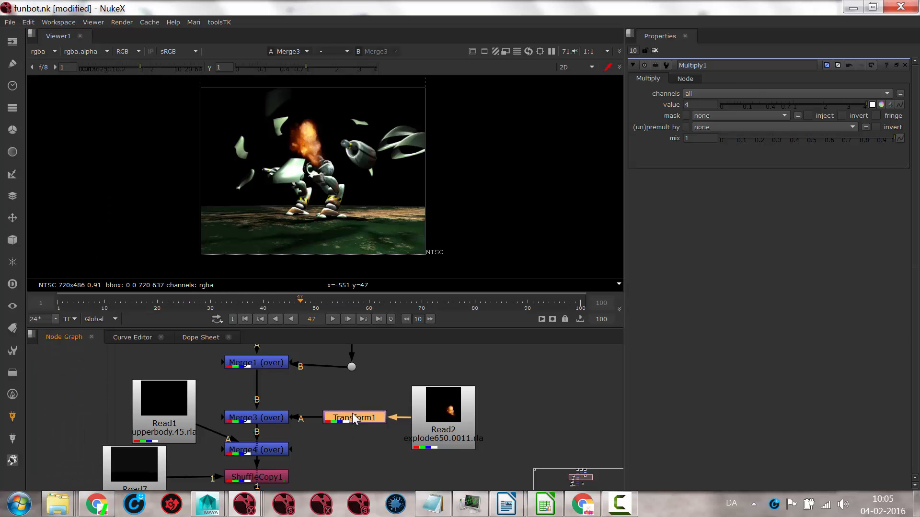
double_click(352, 413)
left_click_drag(267, 96, 275, 114)
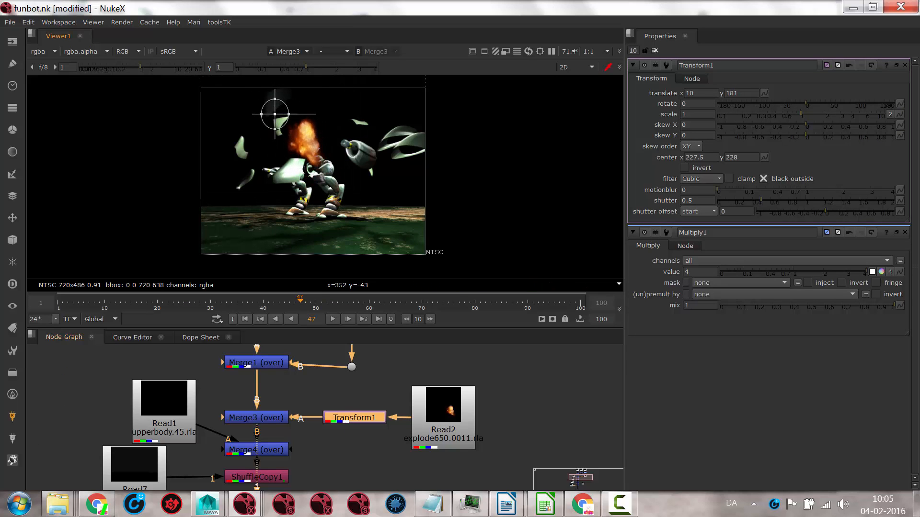
Step: Scrub Merge3 between frames 39 and 44 to check the explosion against the breaking robot
left_click(258, 302)
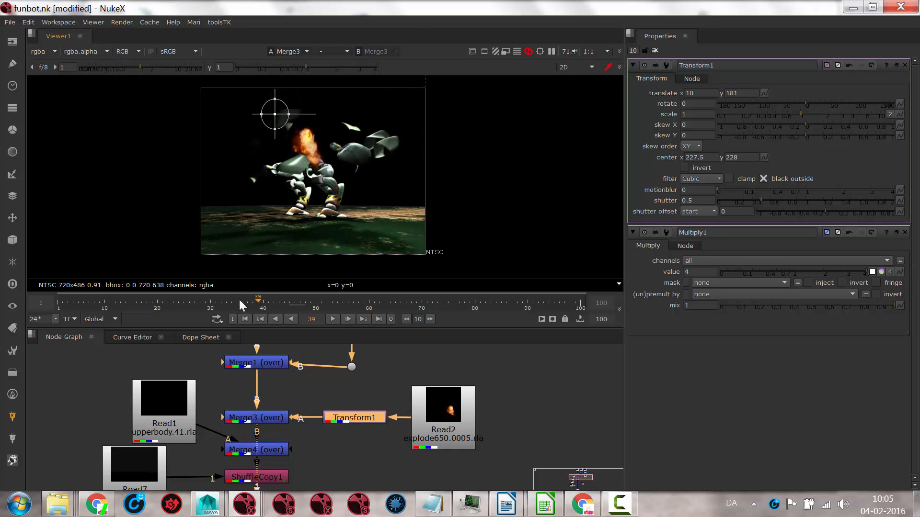
left_click_drag(239, 298, 260, 296)
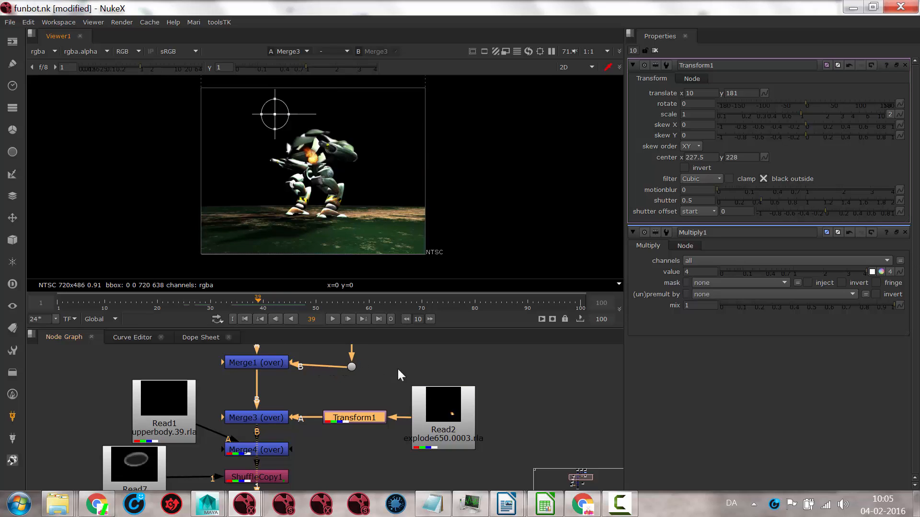
left_click_drag(254, 300, 285, 296)
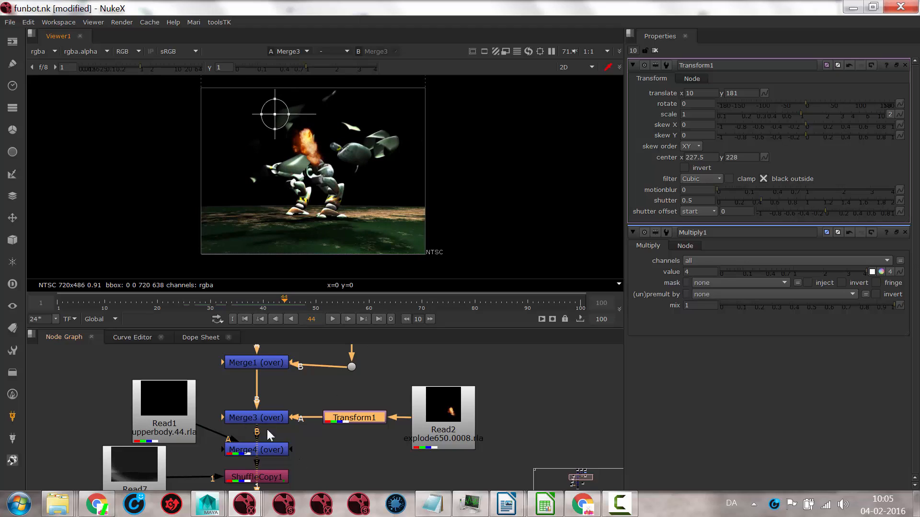
Step: Open Read1's properties, display its upperbody render and scrub to frame 28 to examine the robot's torso
left_click(162, 404)
double_click(162, 404)
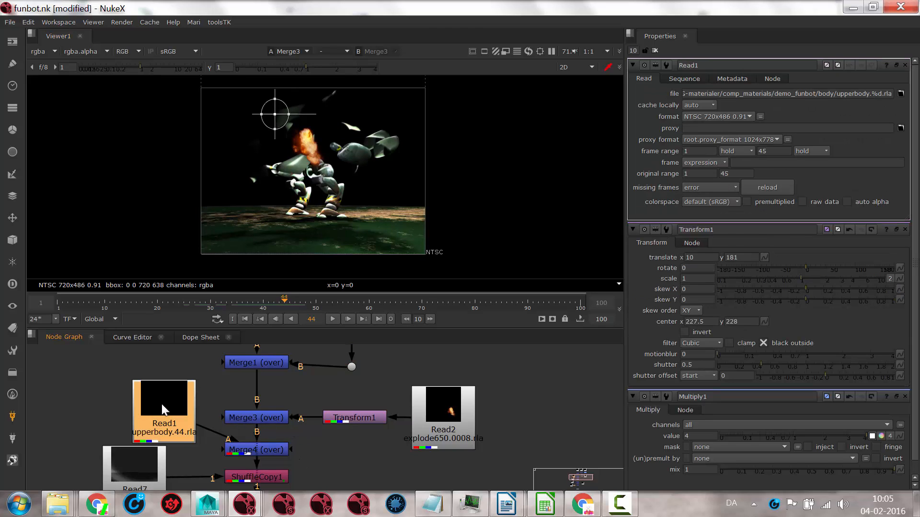
key("1")
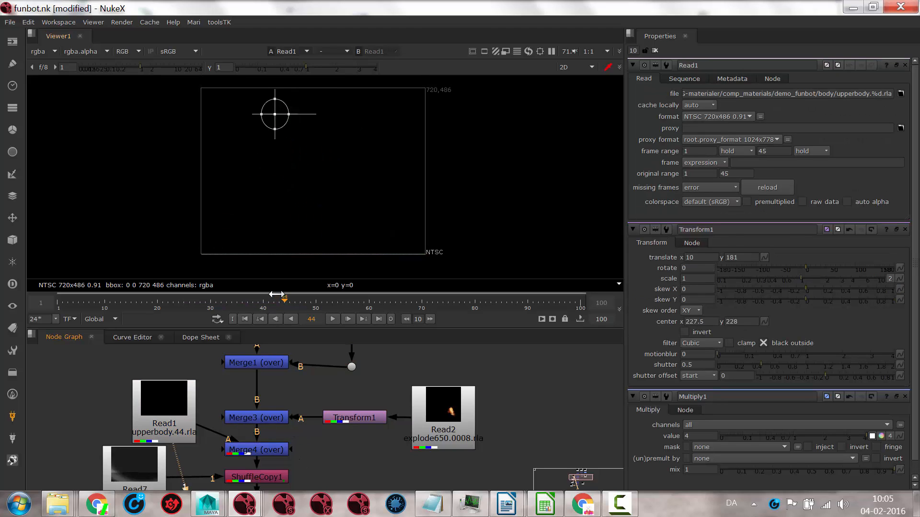
left_click_drag(286, 303, 199, 306)
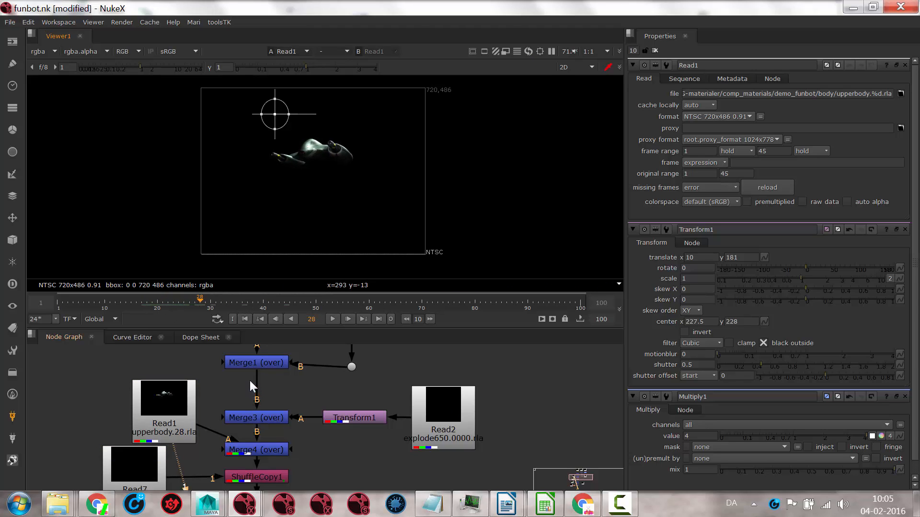
Step: Compare the robot's torso up close between Merge1 and the Read1 upperbody render
left_click(246, 363)
key("1")
scroll(281, 208, "up", 2)
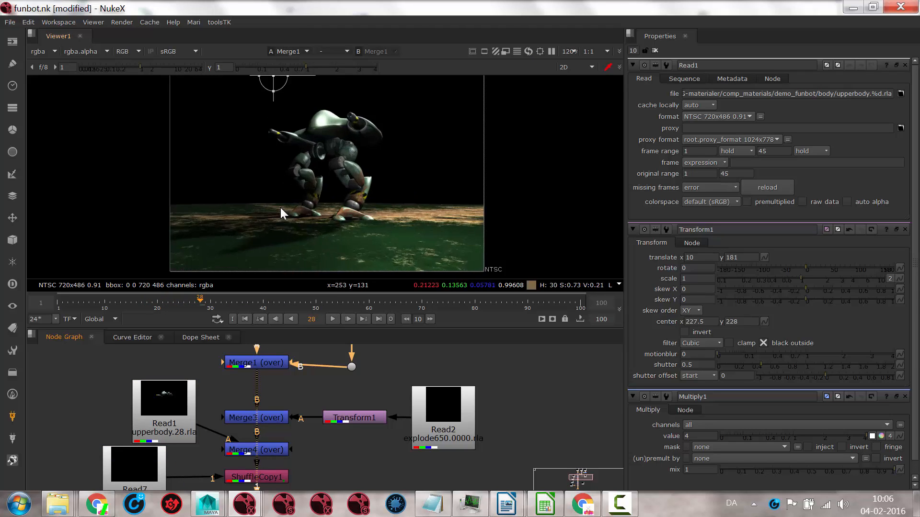
scroll(286, 209, "up", 5)
middle_click_drag(348, 136, 276, 324)
middle_click_drag(303, 151, 288, 215)
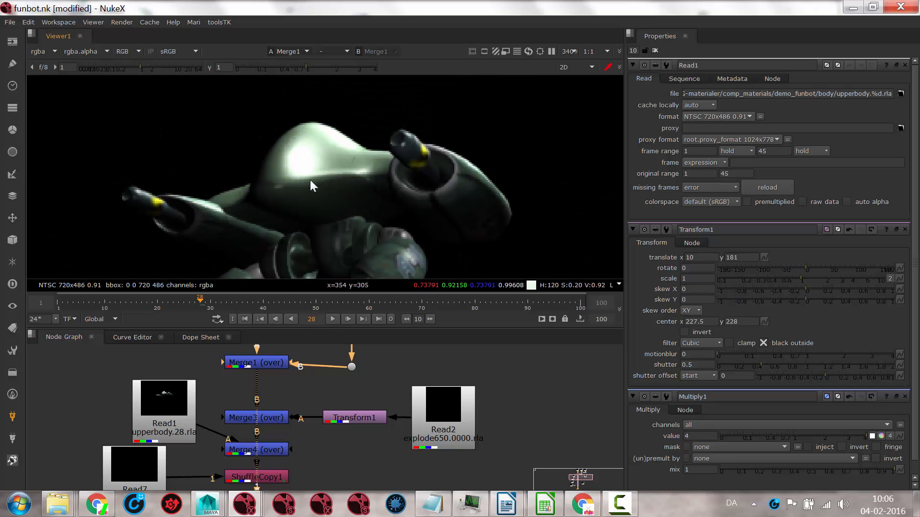
left_click(163, 423)
key("1")
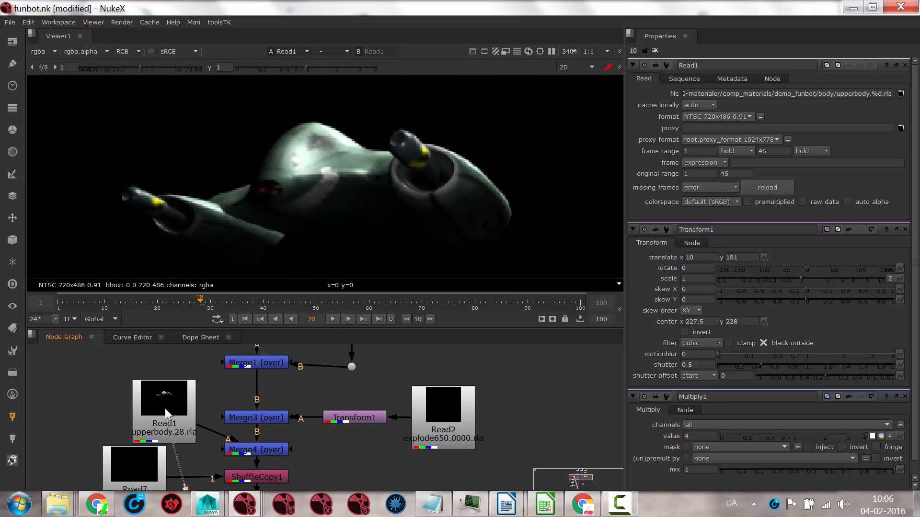
Step: Display Merge4 and scrub to frame 44 to examine the upper body combined with the explosion
middle_click_drag(317, 462, 316, 424)
left_click(259, 412)
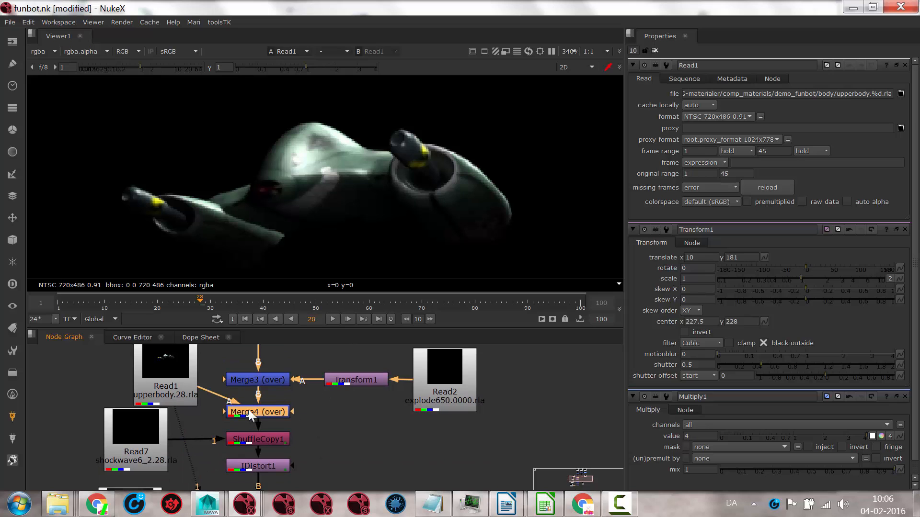
key("1")
scroll(346, 199, "down", 2)
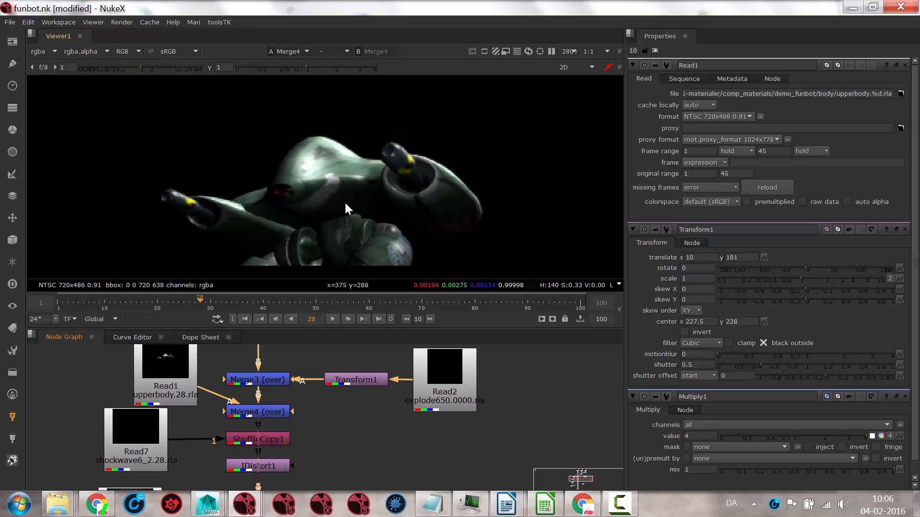
left_click_drag(197, 301, 283, 305)
scroll(334, 185, "down", 3)
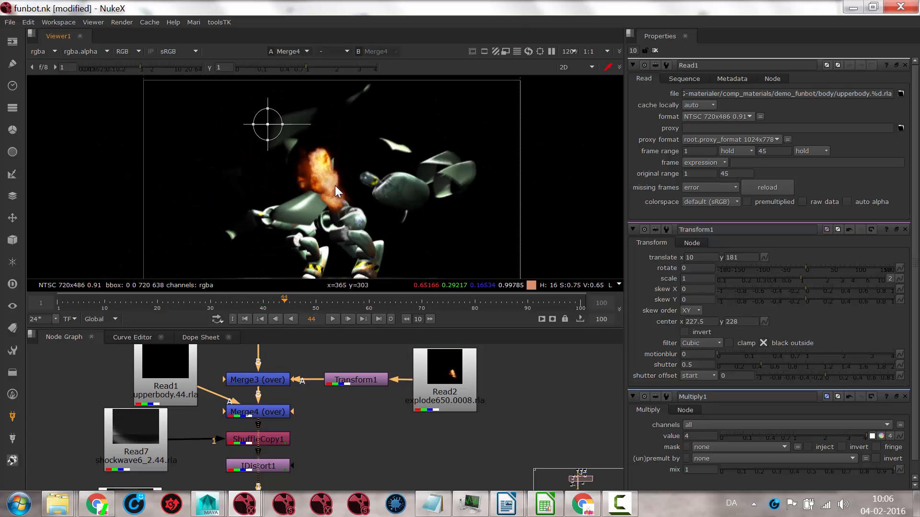
Step: Move the Read7 shockwave node farther from ShuffleCopy1, display it and scrub to frame 39
left_click(135, 429)
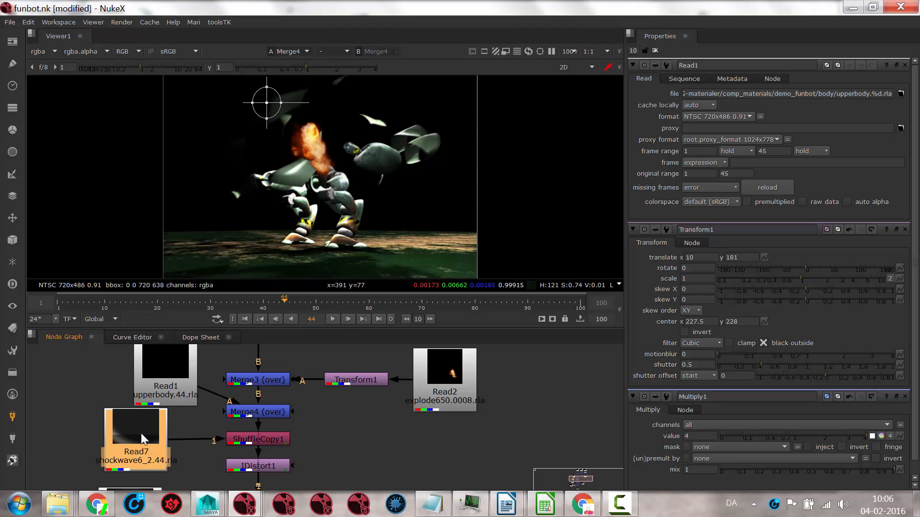
left_click_drag(138, 439, 83, 433)
key("1")
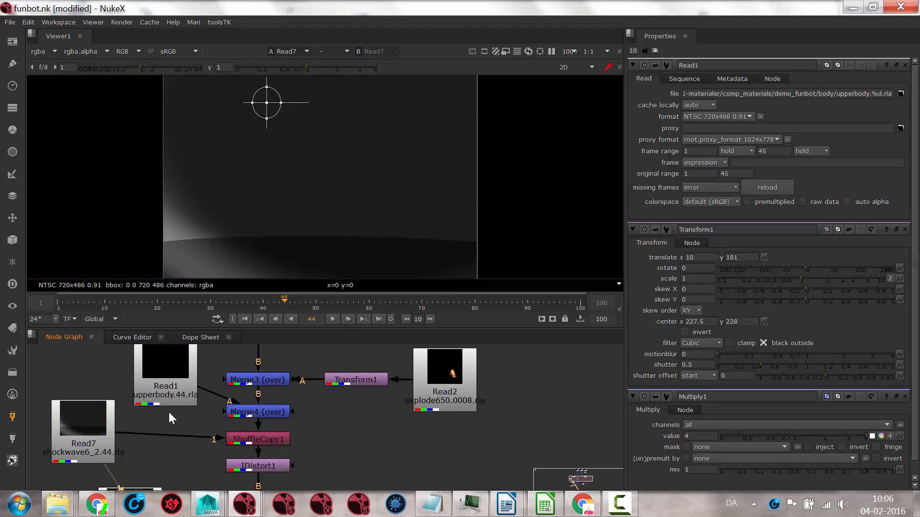
left_click_drag(121, 298, 206, 294)
scroll(259, 151, "down", 3)
left_click_drag(84, 294, 263, 301)
left_click(90, 302)
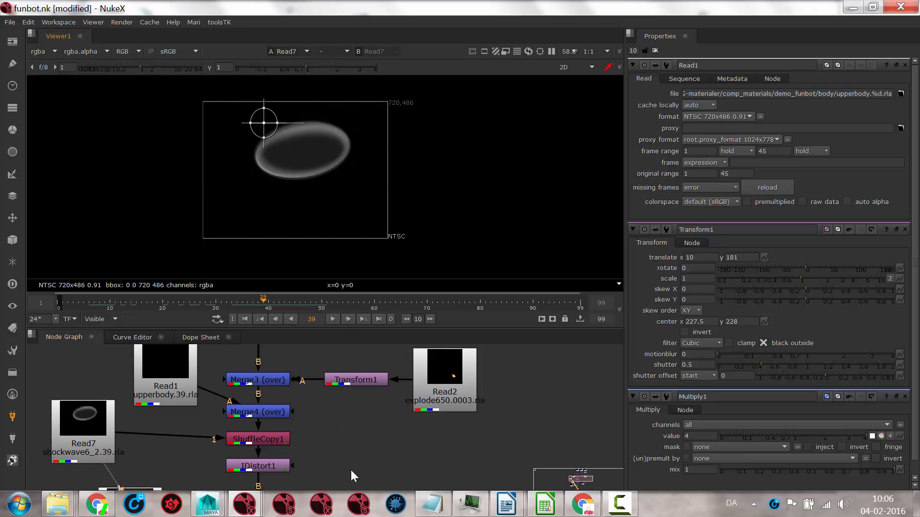
Step: Open ShuffleCopy1's properties, display its output, and examine the channel routing into rgba and the displaceme layer options
double_click(245, 439)
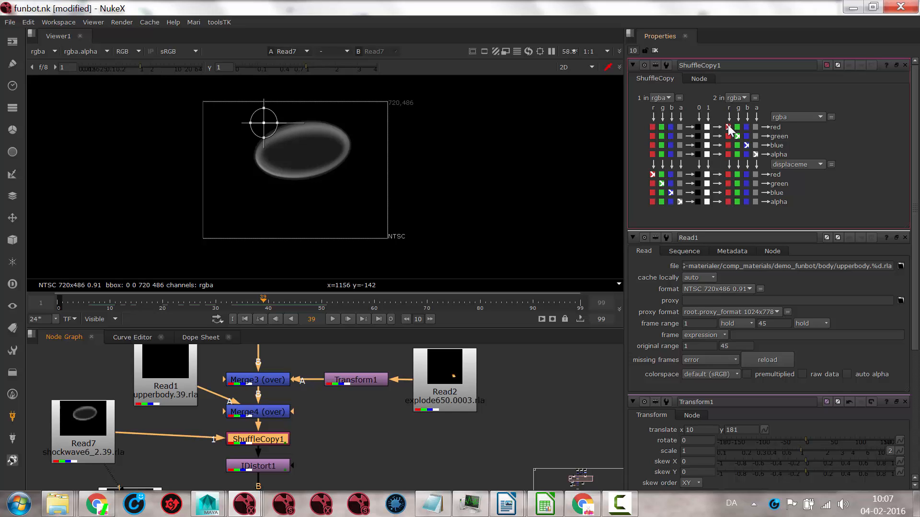
left_click(756, 154)
key("1")
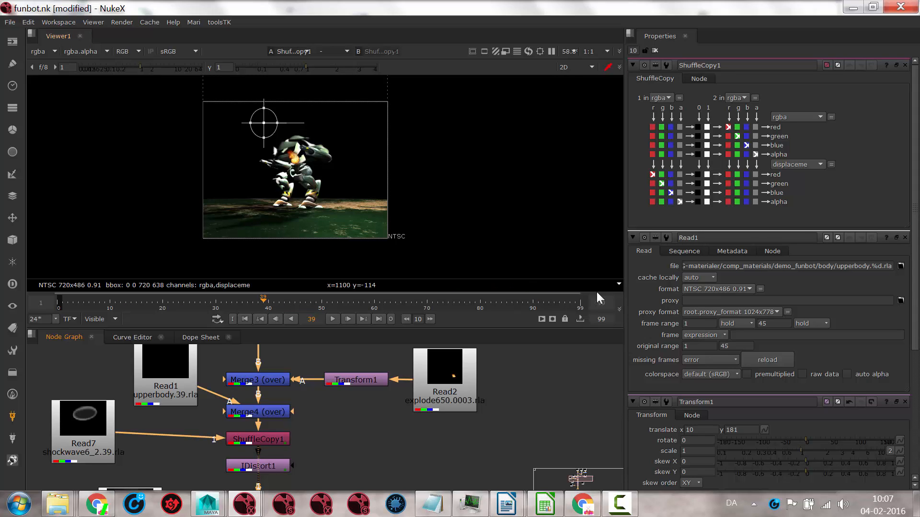
left_click(818, 165)
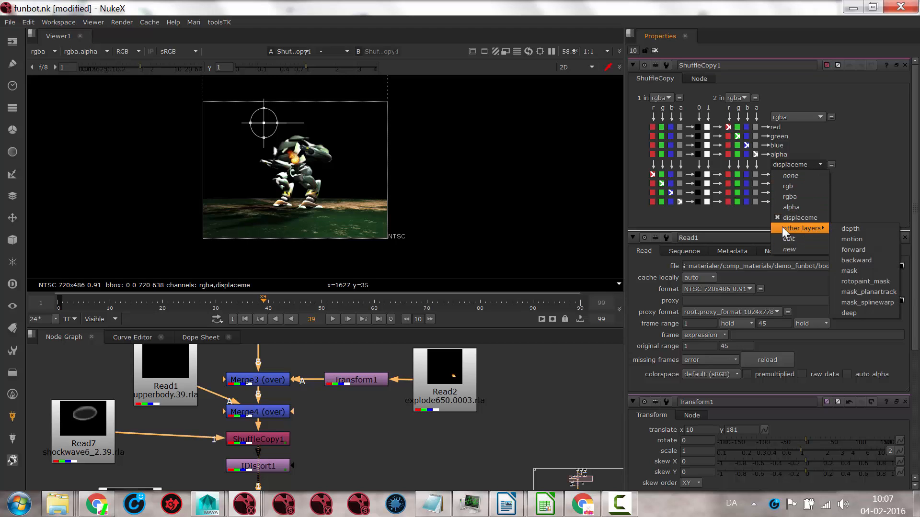
left_click(843, 201)
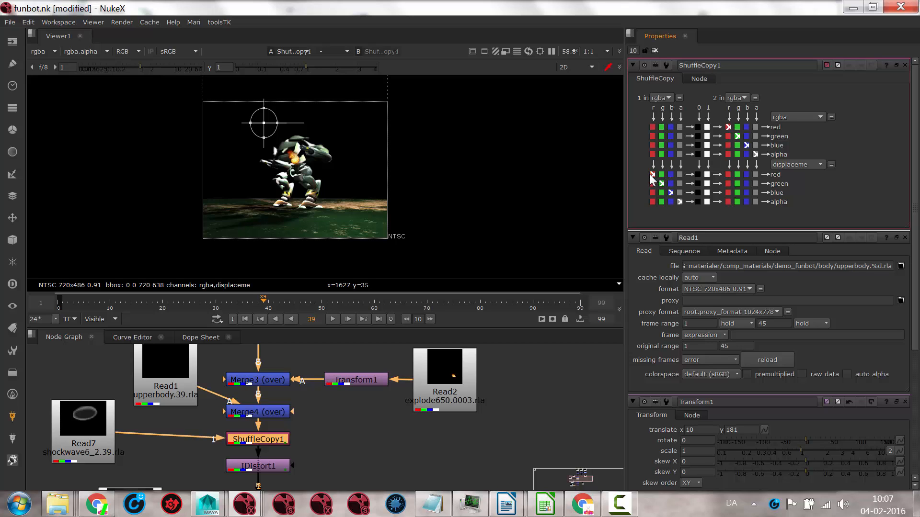
left_click(680, 202)
Step: Move the Viewer1 node up from the end of the tree to beside ShuffleCopy1
middle_click_drag(352, 470, 338, 363)
scroll(309, 409, "down", 5)
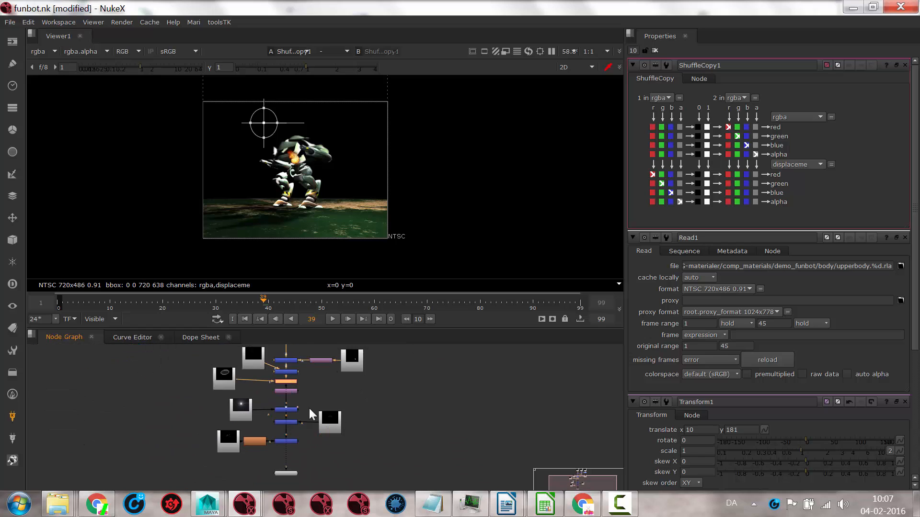
left_click_drag(283, 471, 338, 387)
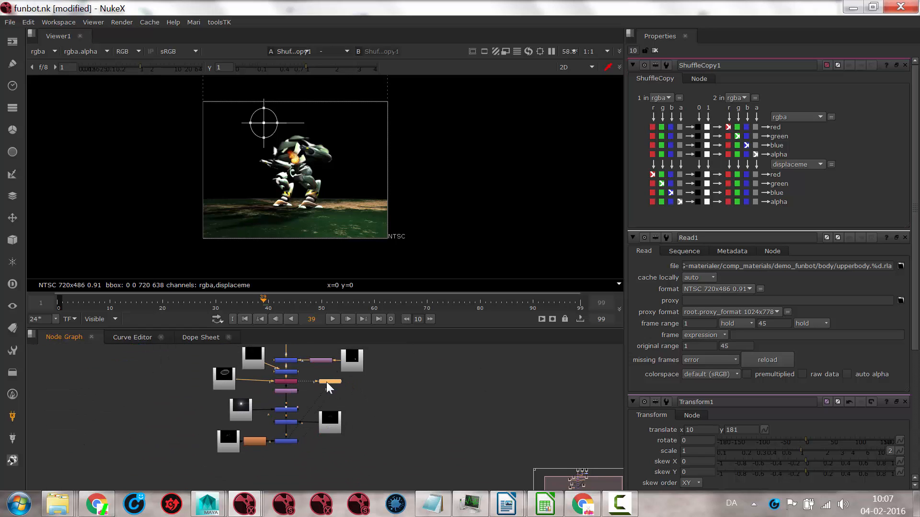
scroll(326, 382, "up", 10)
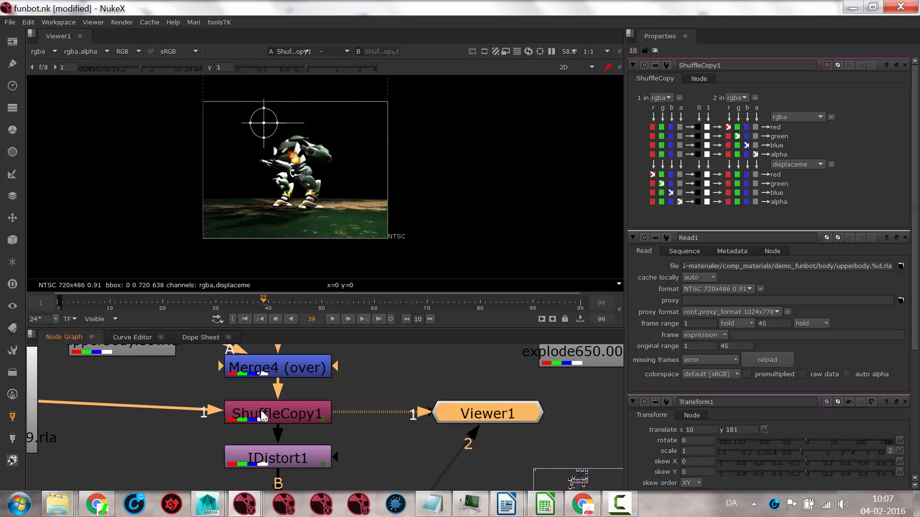
Step: Display ShuffleCopy1's displaceme layer in the viewer to examine the shockwave from Read7
left_click(239, 409)
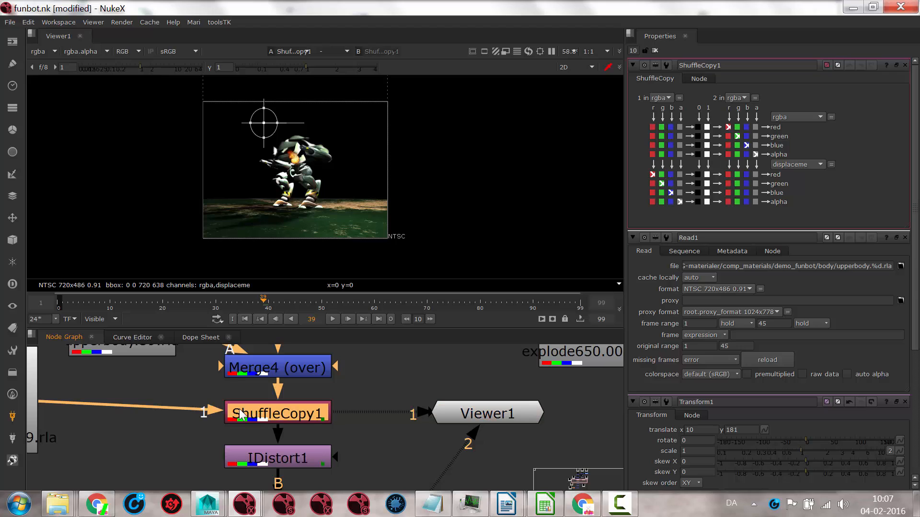
left_click(47, 49)
mouse_move(61, 116)
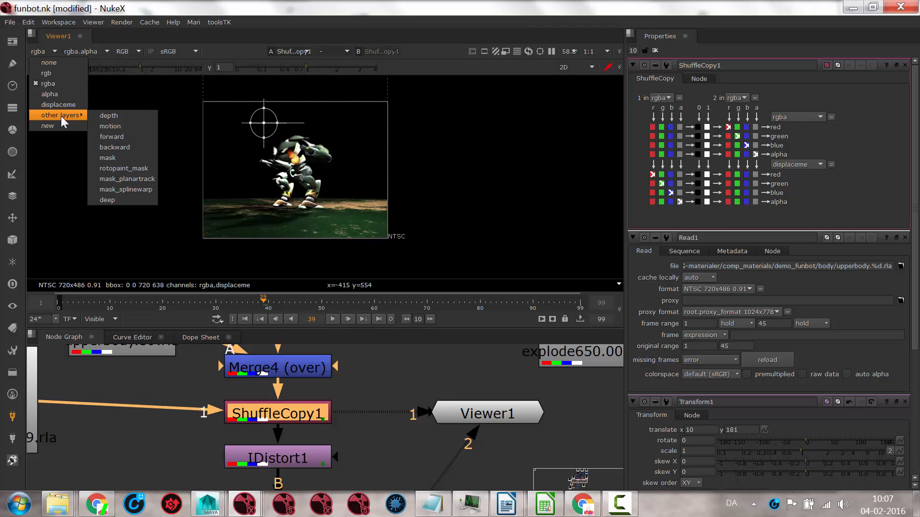
left_click(39, 106)
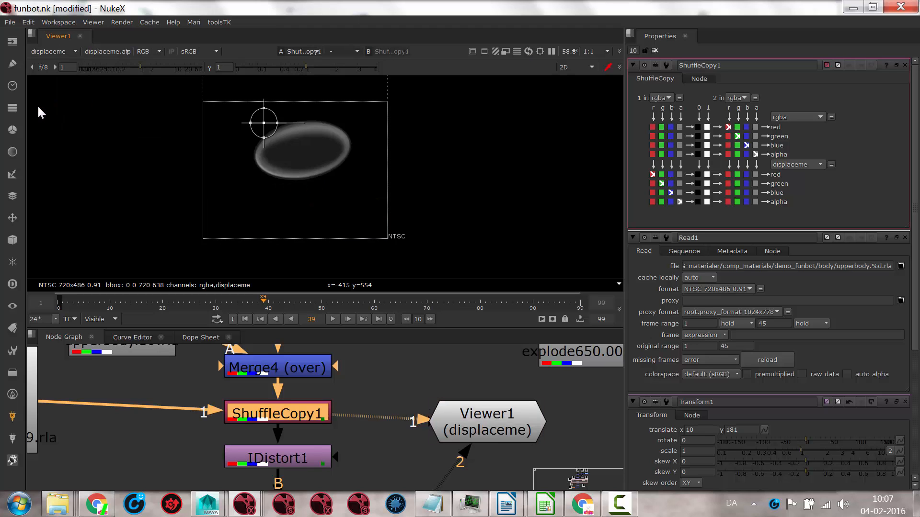
middle_click_drag(171, 365, 284, 364)
Step: Return the viewer to the rgba layer and examine ShuffleCopy1's image, its bounding box and the merge nodes above it
left_click(64, 51)
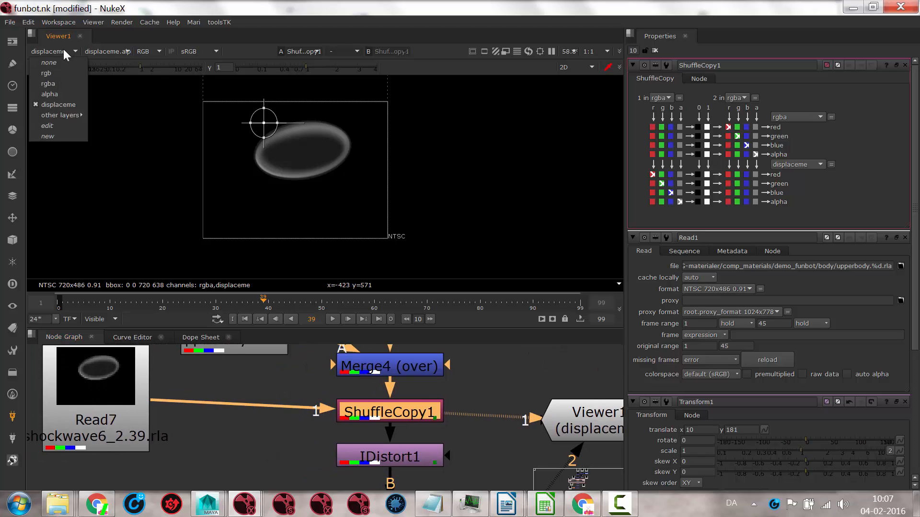
left_click(48, 83)
mouse_move(301, 132)
middle_mouse_down()
mouse_move(241, 178)
mouse_move(286, 143)
middle_mouse_up()
scroll(450, 120, "down", 2)
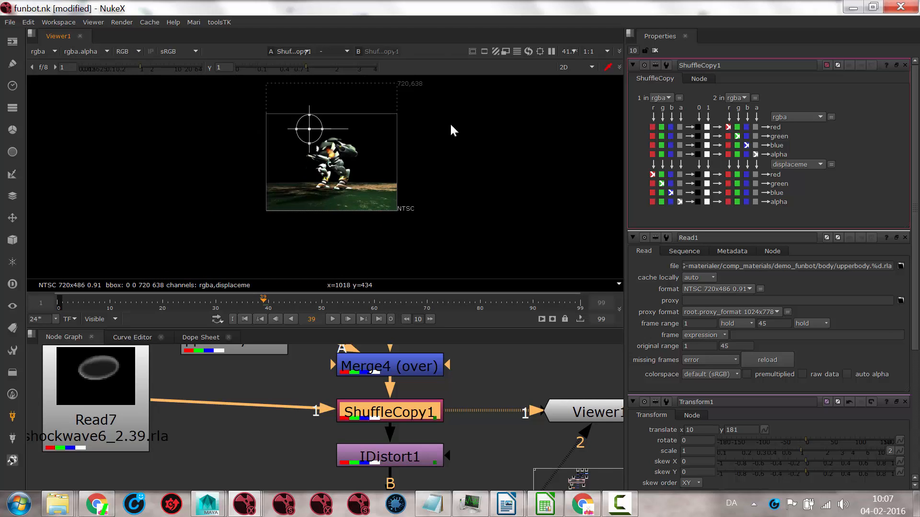
middle_click_drag(301, 105, 275, 174)
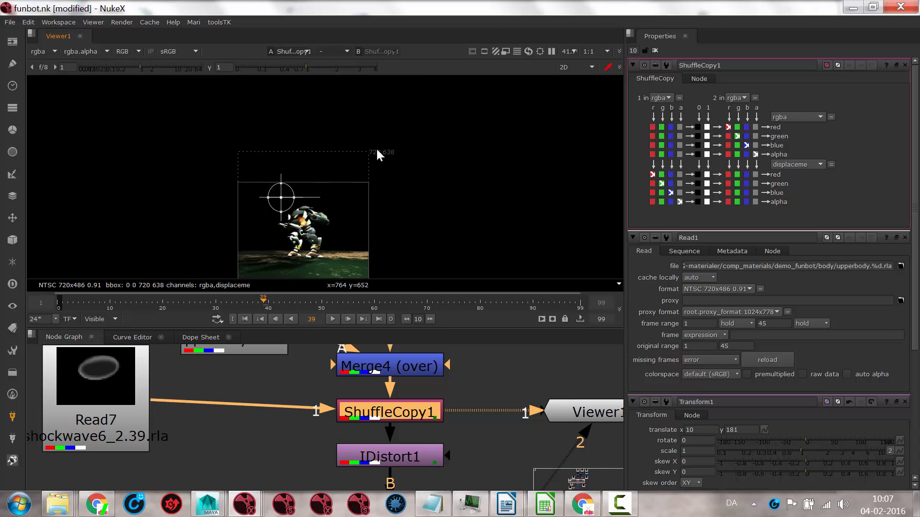
middle_click_drag(485, 377, 434, 492)
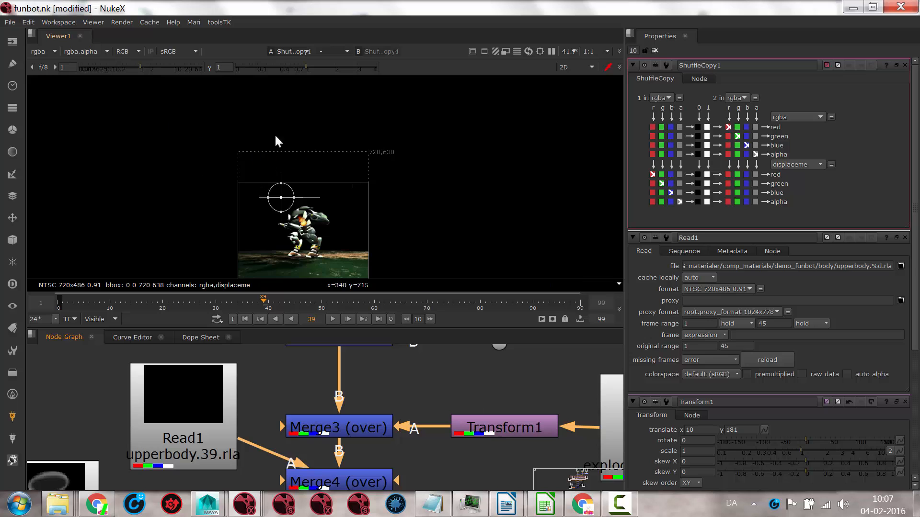
middle_click_drag(416, 223, 468, 198)
scroll(410, 194, "up", 4)
middle_click_drag(457, 346, 456, 271)
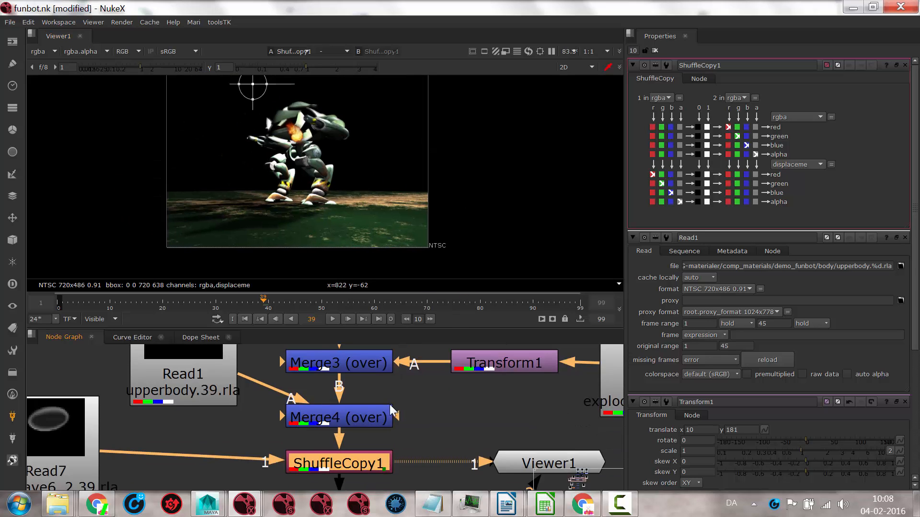
Step: Compare the rgba output of Merge4 with that of ShuffleCopy1 at frame 39
scroll(390, 407, "down", 2)
middle_click_drag(434, 374, 409, 404)
middle_click_drag(403, 448, 412, 402)
left_click(349, 394)
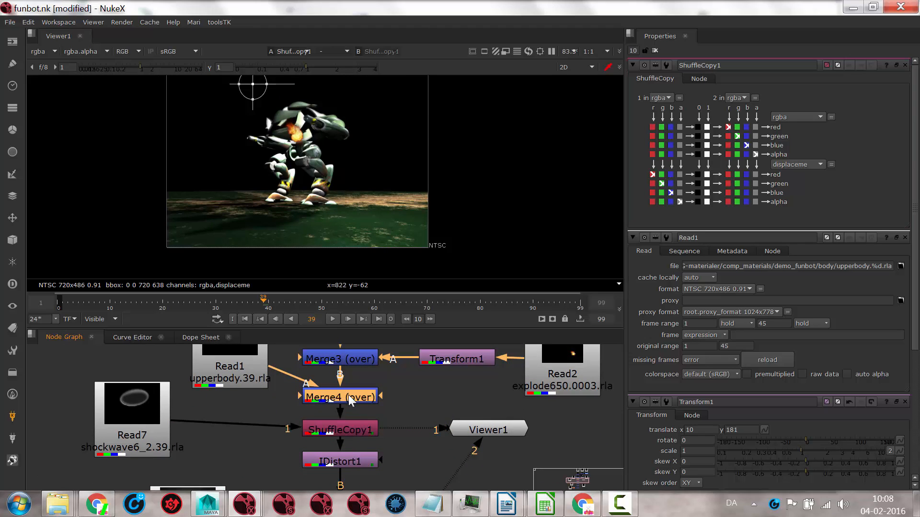
key("1")
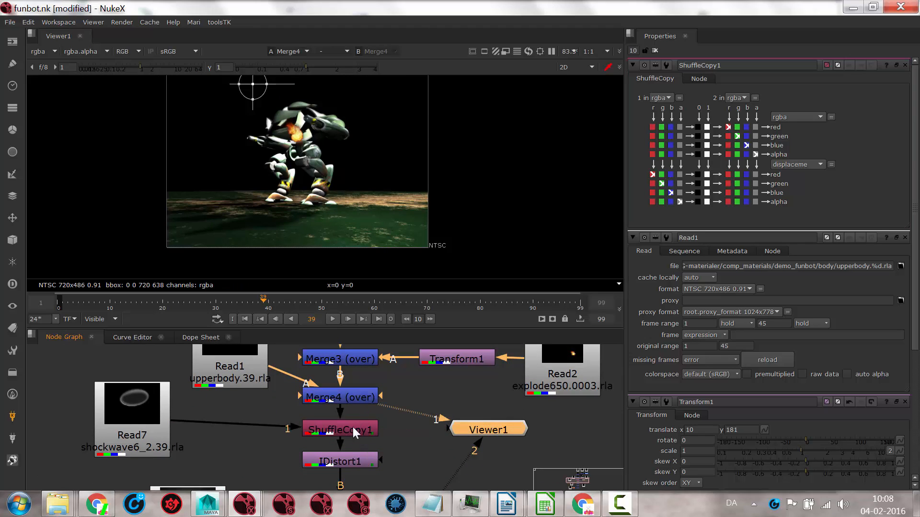
left_click(337, 429)
key("1")
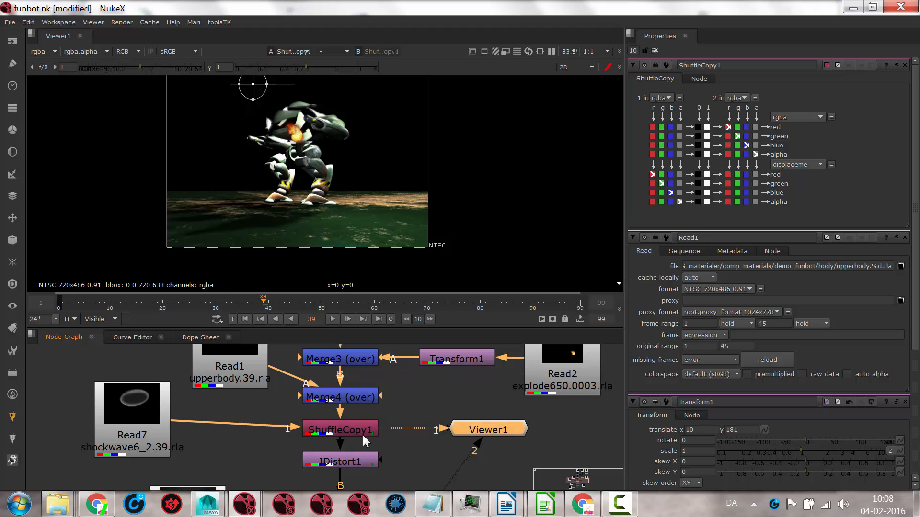
Step: Open IDistort1's properties and examine the layer options for its UV channels
double_click(345, 460)
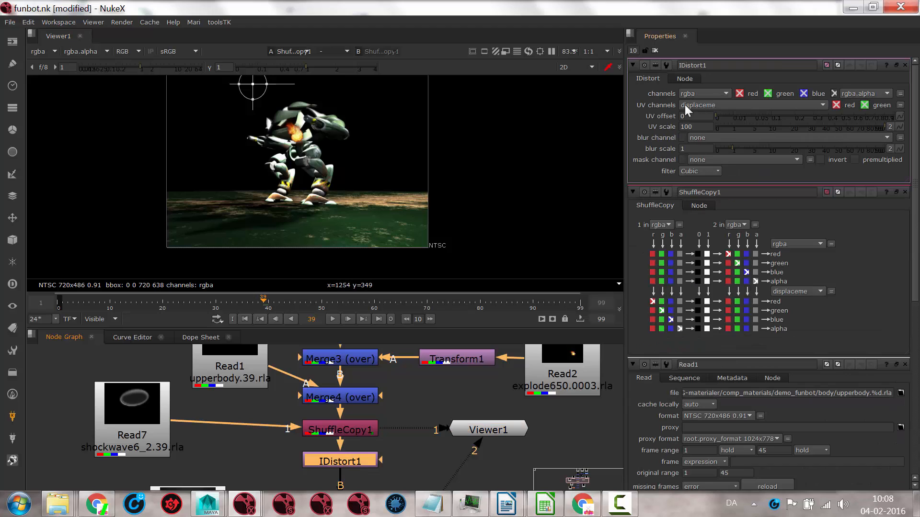
left_click(705, 102)
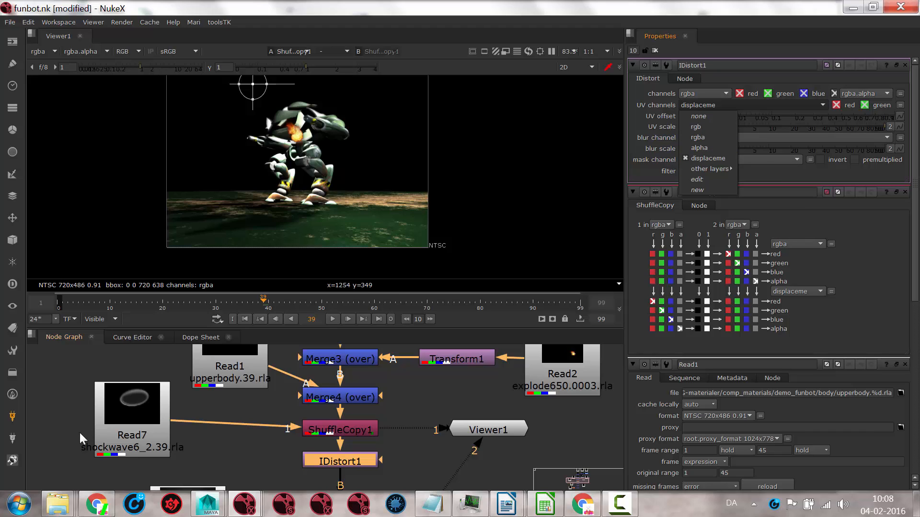
left_click(328, 433)
Step: Display IDistort1 and scrub to frame 42 to examine the shockwave distortion up close on the robot
left_click(341, 460)
key("1")
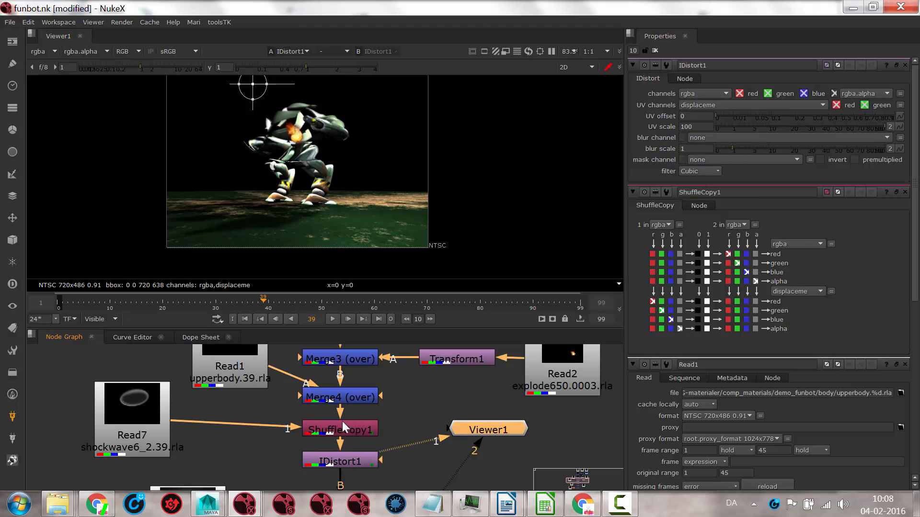
scroll(274, 168, "up", 5)
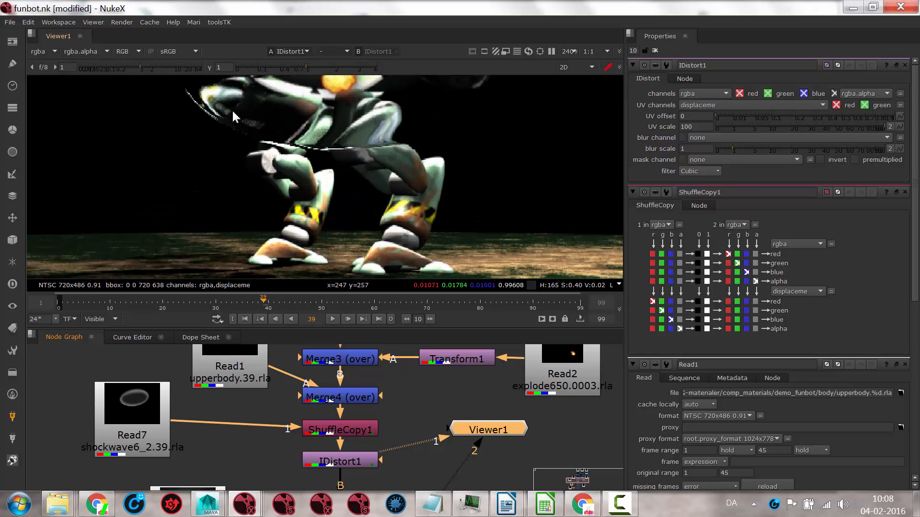
left_click_drag(257, 296, 280, 299)
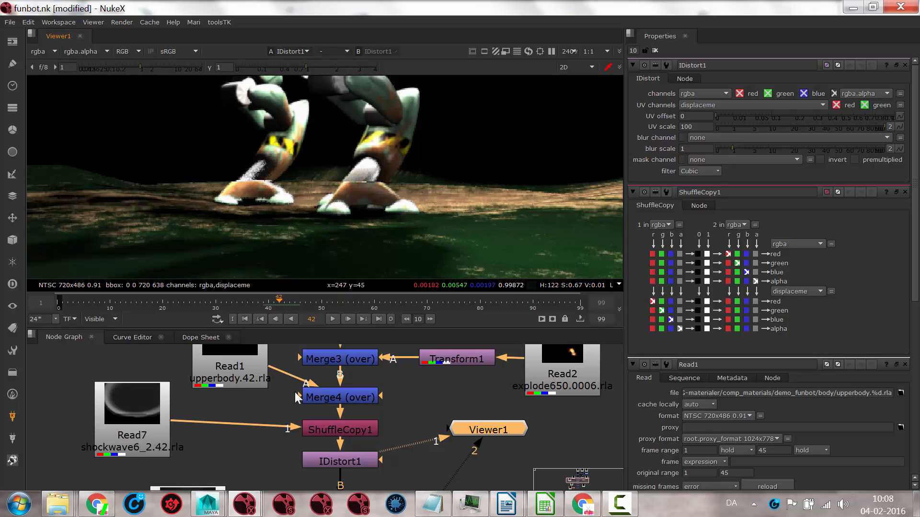
Step: Display the Read3 flare image below IDistort1 and examine its whole frame
middle_click_drag(344, 464, 322, 358)
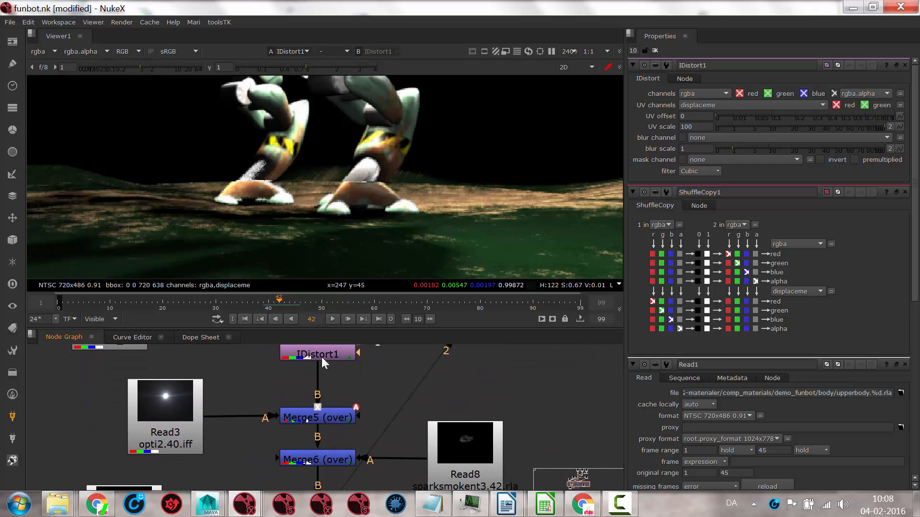
left_click(174, 407)
key("1")
scroll(344, 125, "down", 2)
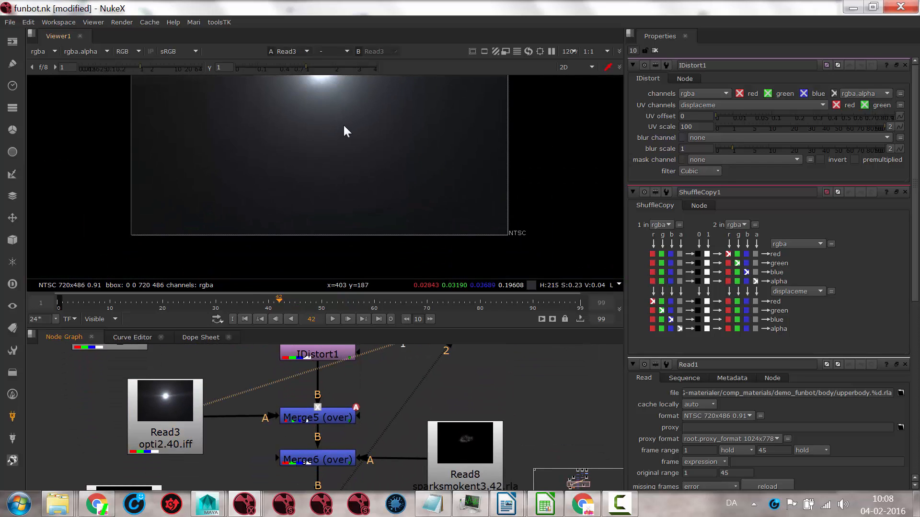
scroll(348, 154, "down", 2)
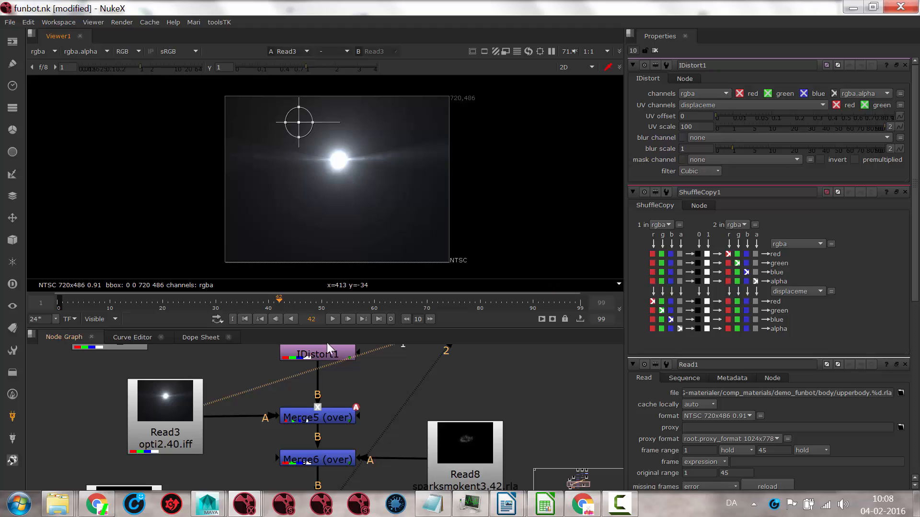
Step: Display Merge5 and scrub back to frame 34 to examine the flare over the robot
left_click(330, 421)
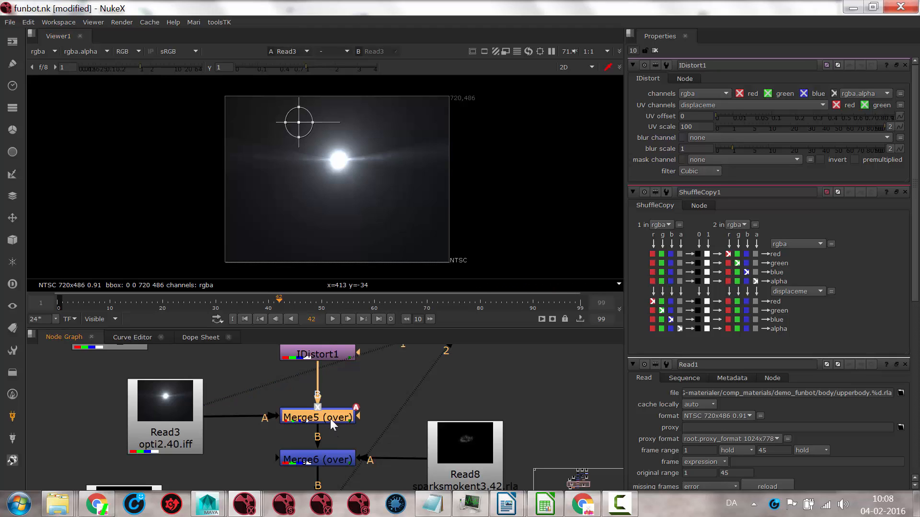
key("1")
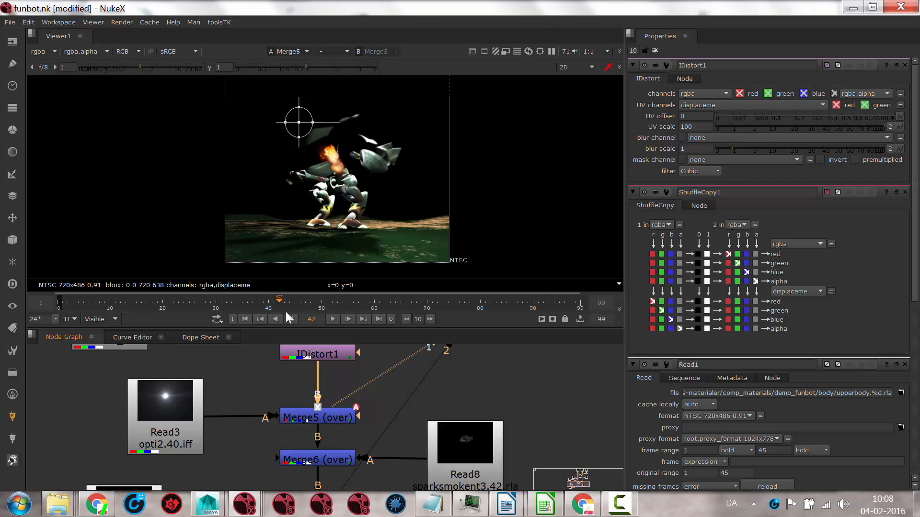
left_click_drag(283, 300, 236, 300)
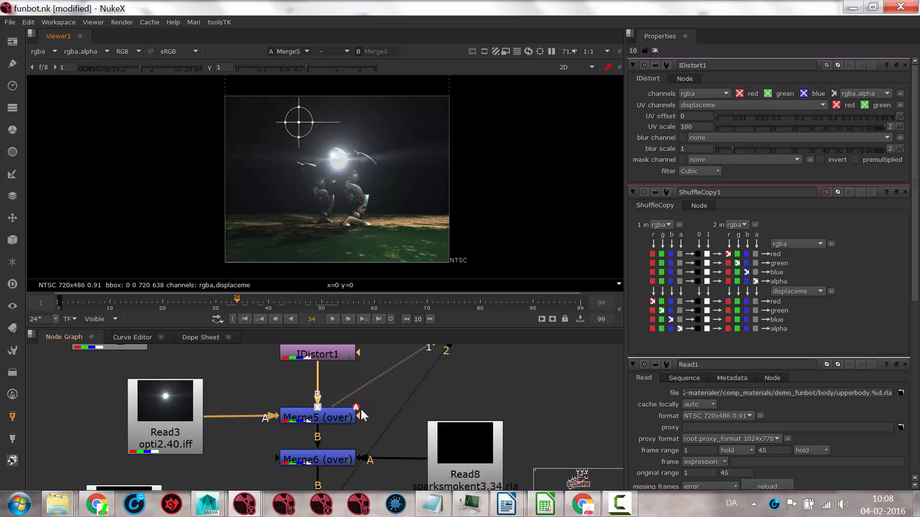
Step: Open Merge5's properties and scrub to frame 39 to examine how its mix value is animated
double_click(330, 413)
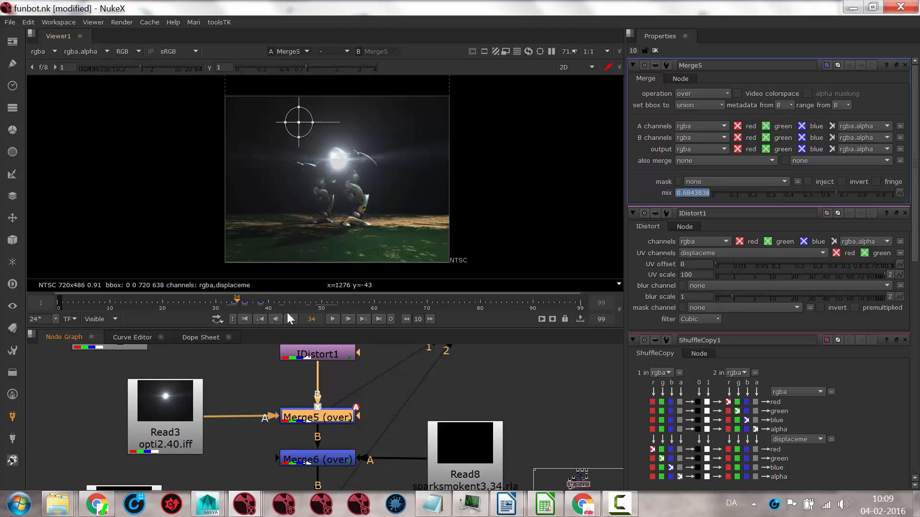
left_click_drag(239, 303, 245, 304)
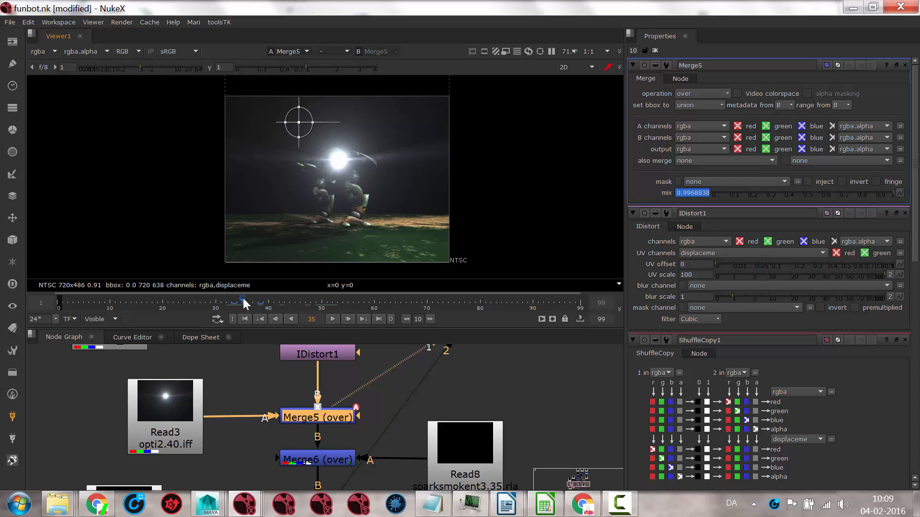
left_click_drag(243, 298, 264, 294)
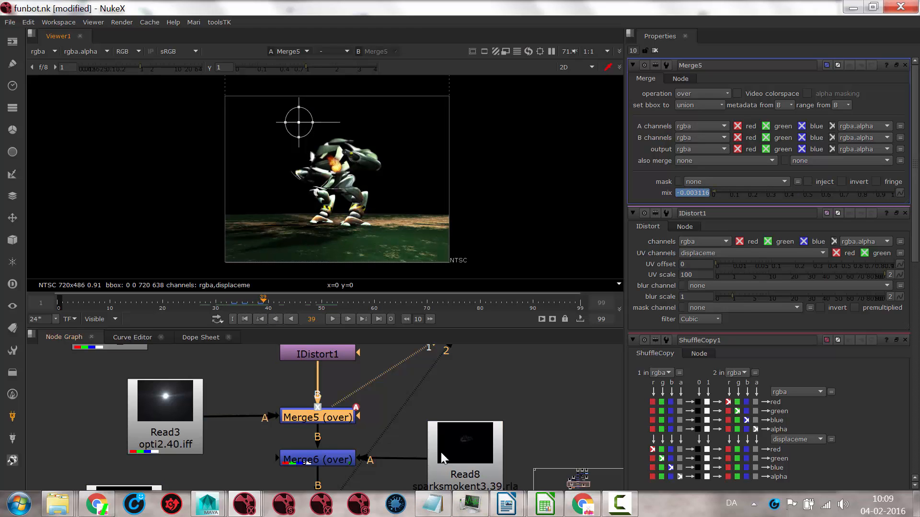
Step: Examine the Read8 smoke sequence up to frame 46 and its composited result in Merge6 up to frame 72
middle_click_drag(410, 453, 381, 365)
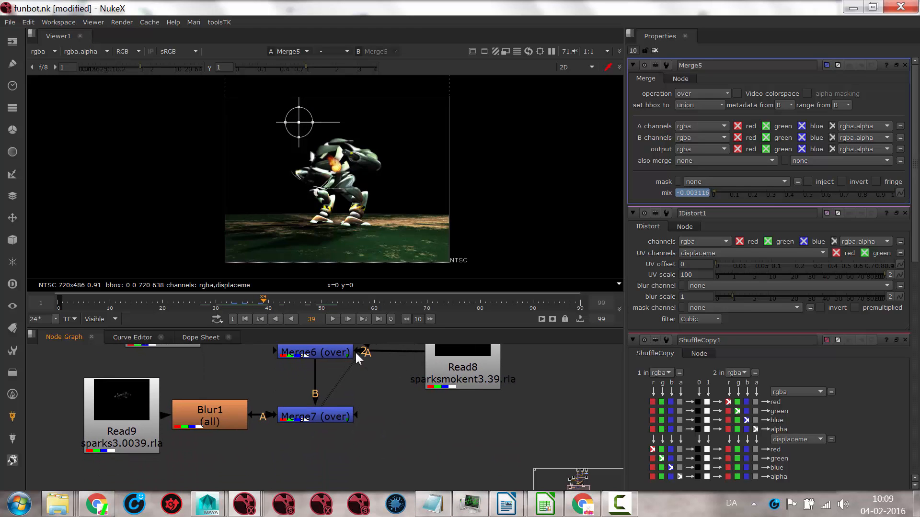
left_click(462, 358)
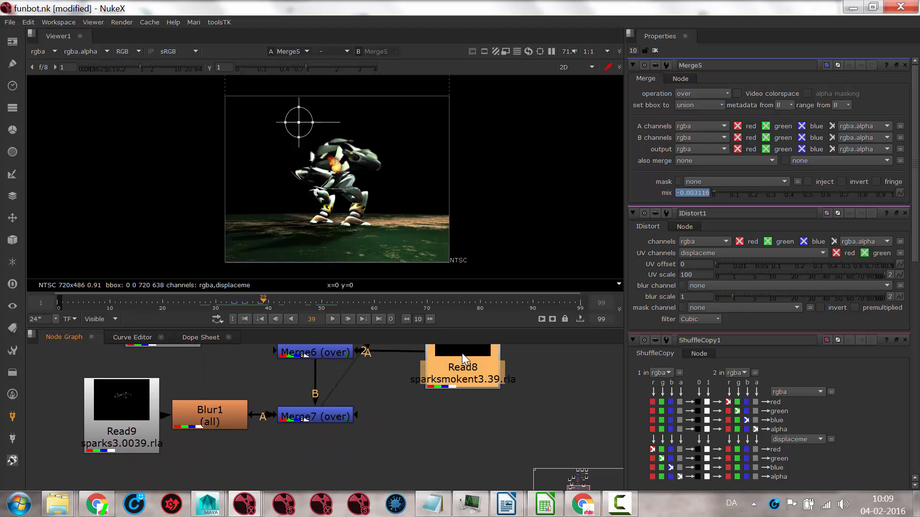
key("1")
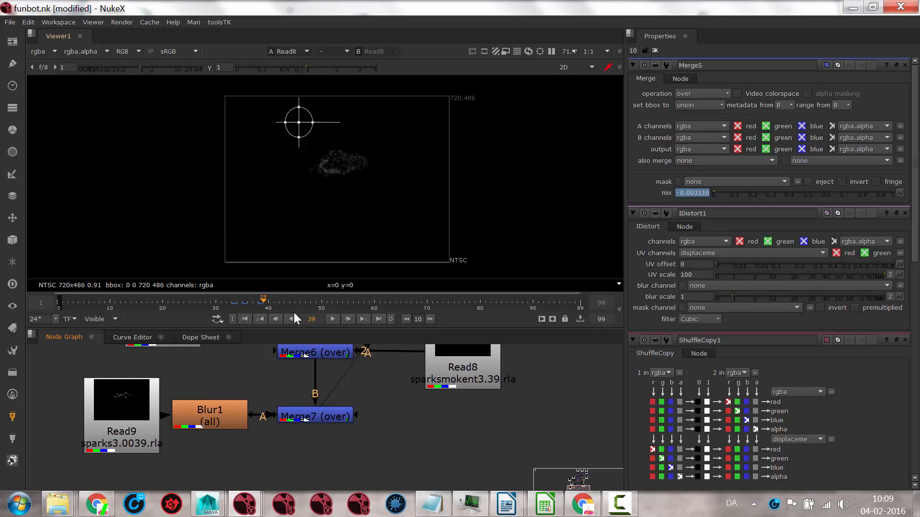
left_click_drag(271, 301, 412, 300)
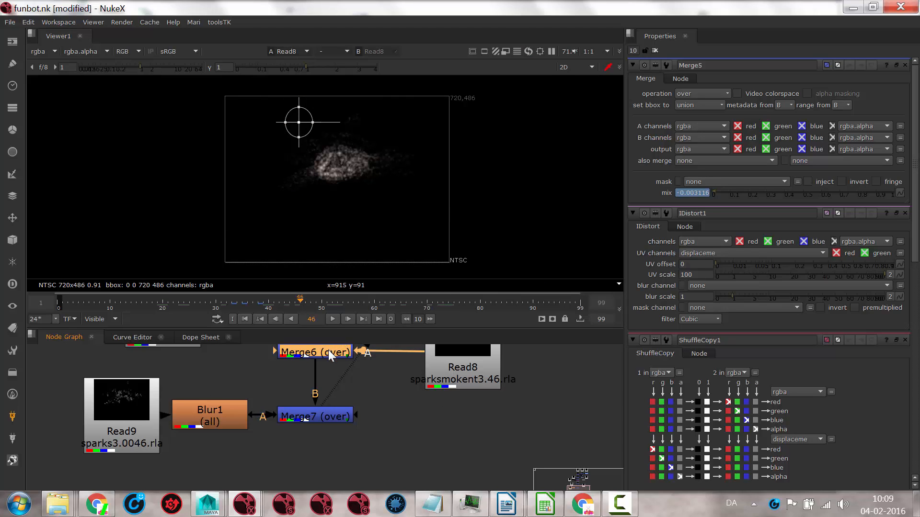
key("1")
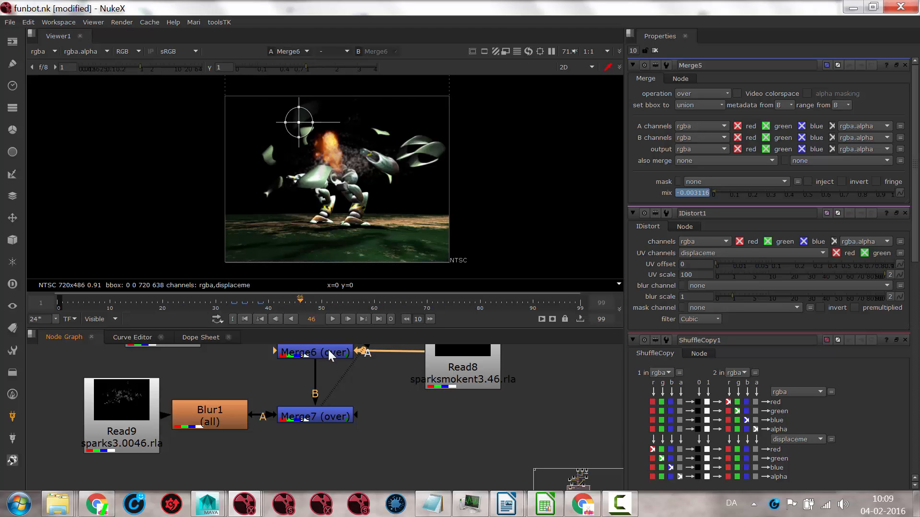
left_click_drag(303, 301, 437, 298)
Step: Display the Read9 sparks, scrub back to frame 48 and compare them with the Blur1 output
middle_click_drag(399, 454, 469, 476)
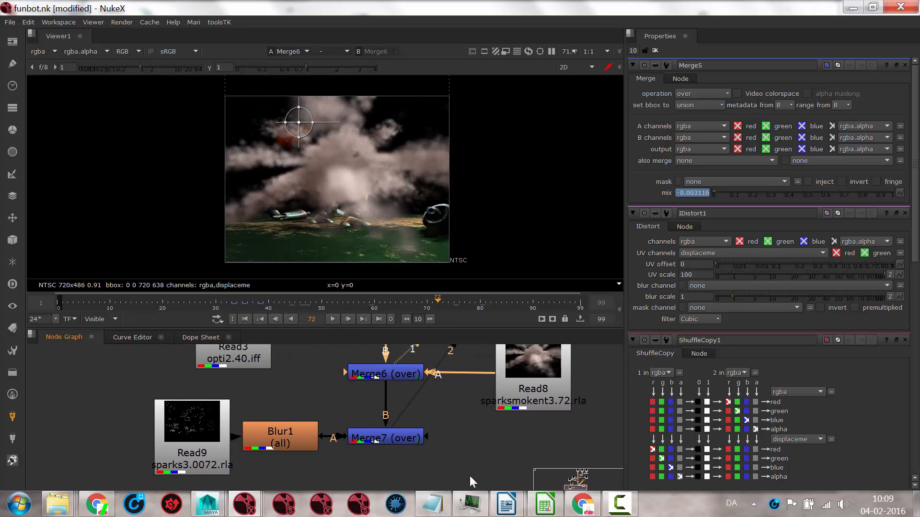
left_click(192, 435)
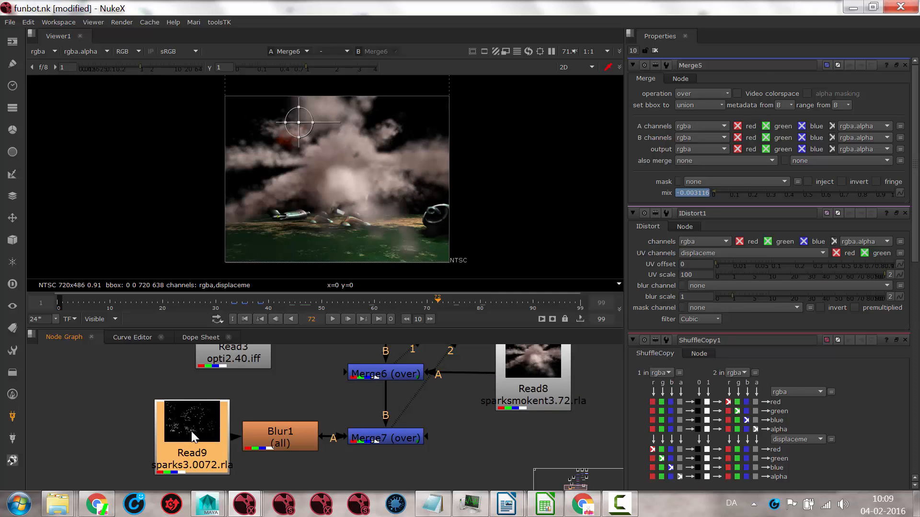
key("1")
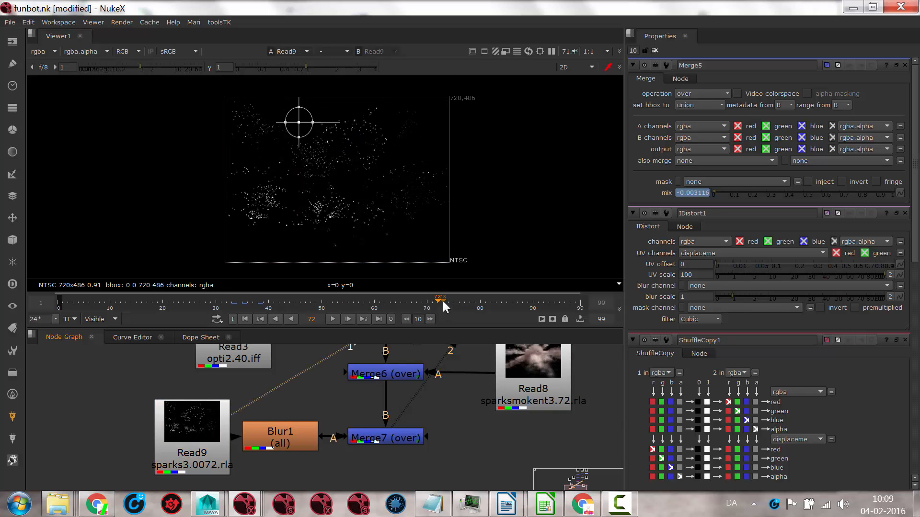
left_click_drag(442, 301, 303, 299)
left_click(291, 431)
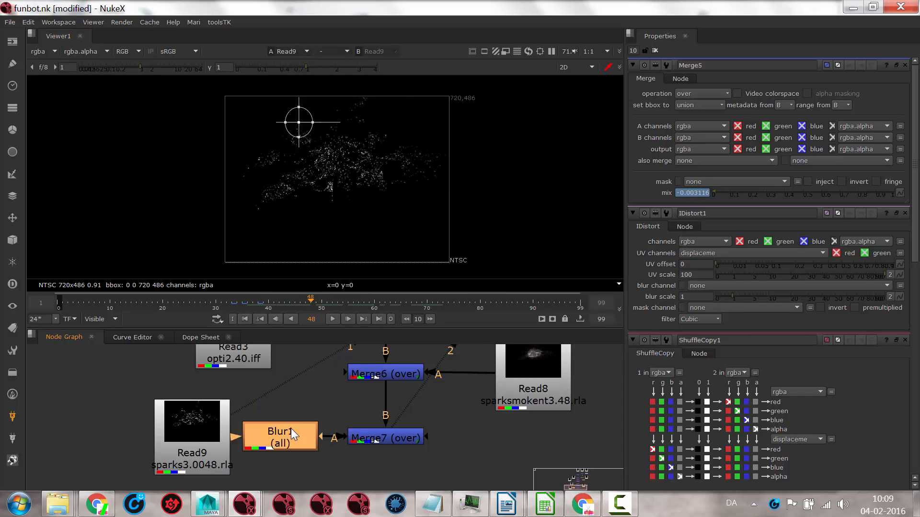
key("1")
Step: Display Merge7 and scrub to frame 57 to examine the blurred sparks over the explosion
left_click(387, 438)
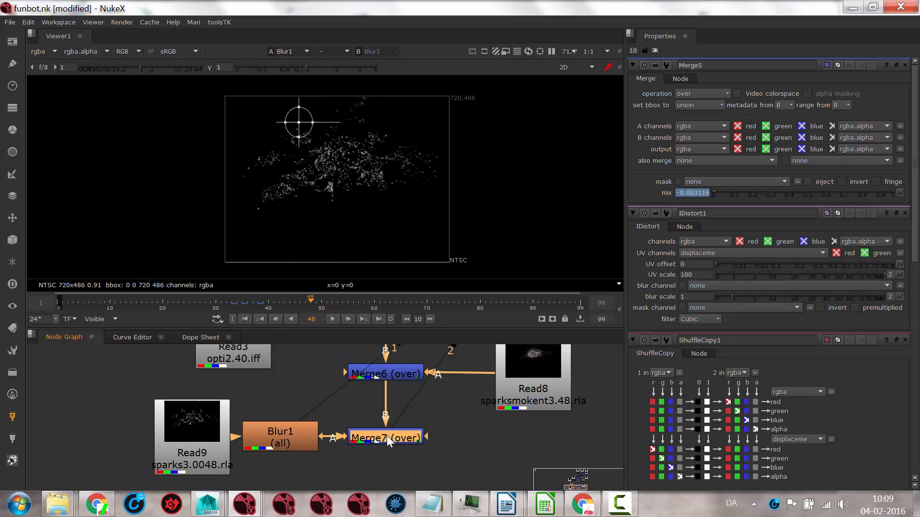
key("1")
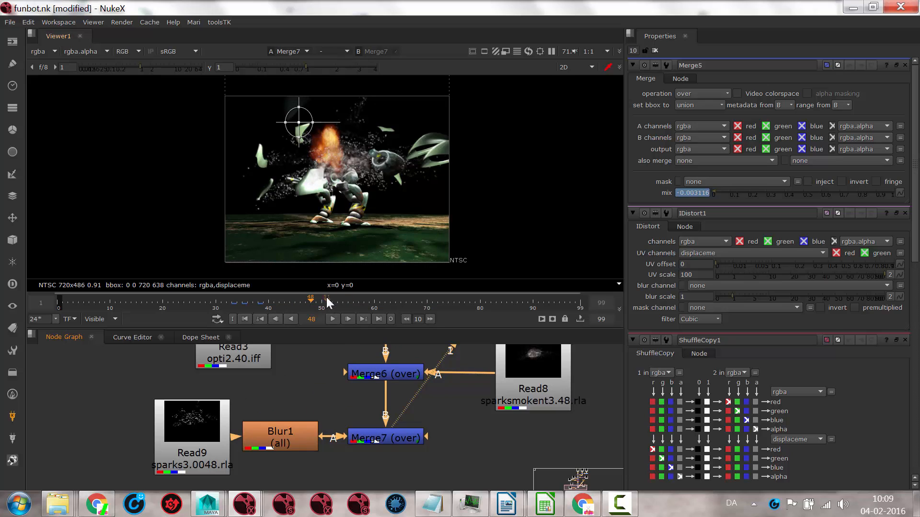
left_click_drag(310, 303, 358, 291)
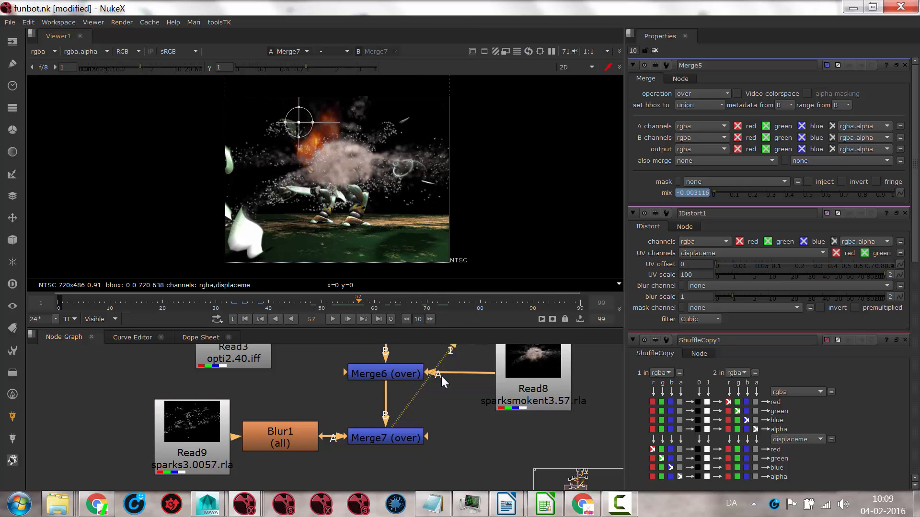
Step: Set Merge7's operation to plus and scrub back to frame 37 to check the result
double_click(381, 438)
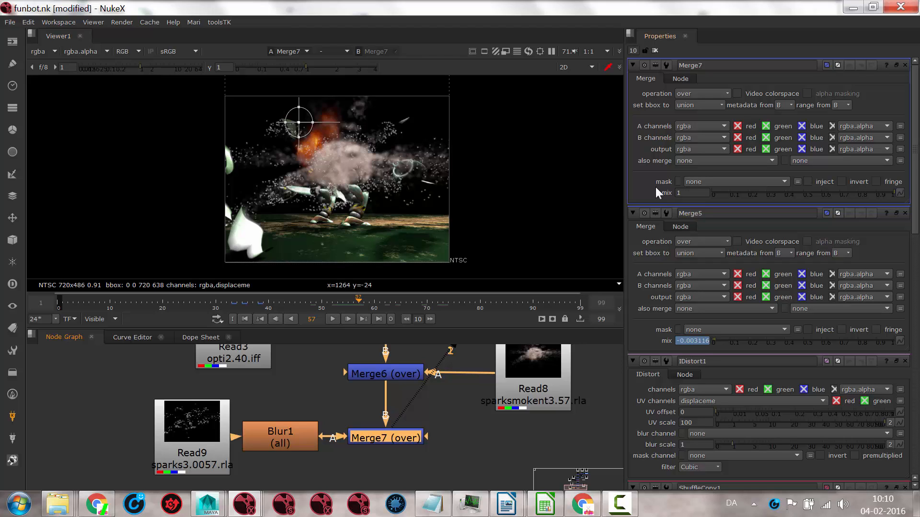
left_click(704, 91)
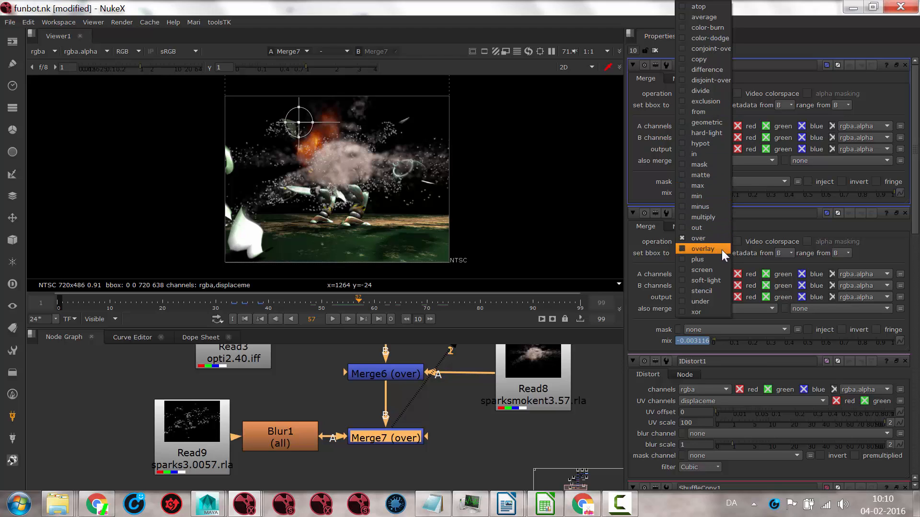
left_click(706, 258)
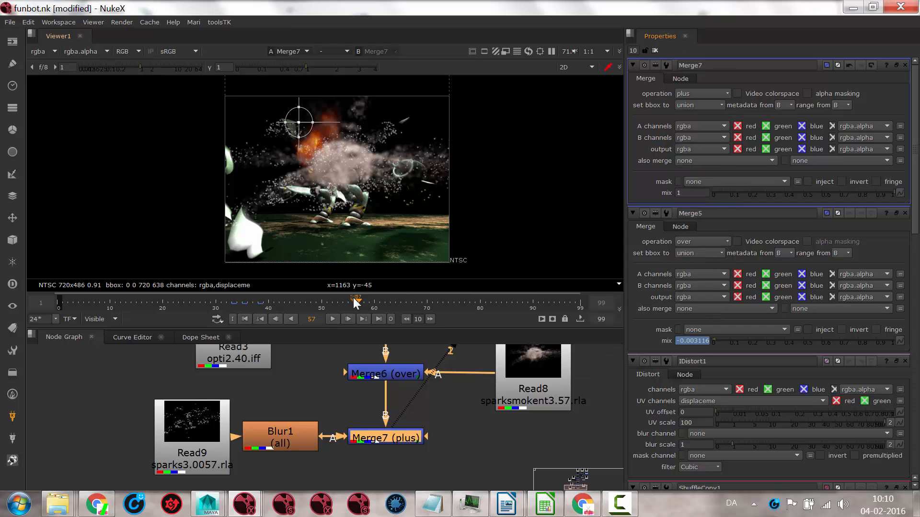
left_click_drag(354, 303, 253, 277)
Step: Review the lower part of the node tree and examine the Read1 clip and Merge5 mix keyframes in the Dope Sheet
scroll(433, 417, "down", 5)
middle_click_drag(429, 419, 530, 406)
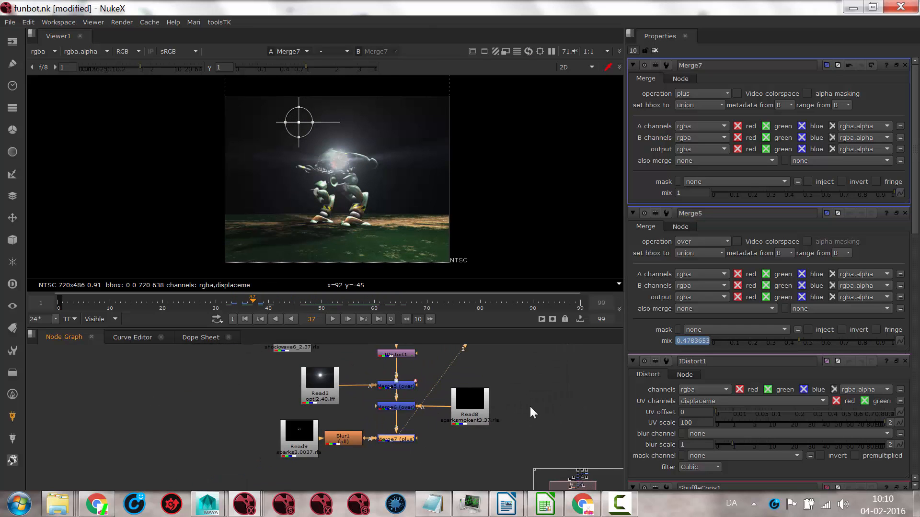
left_click_drag(490, 367, 444, 452)
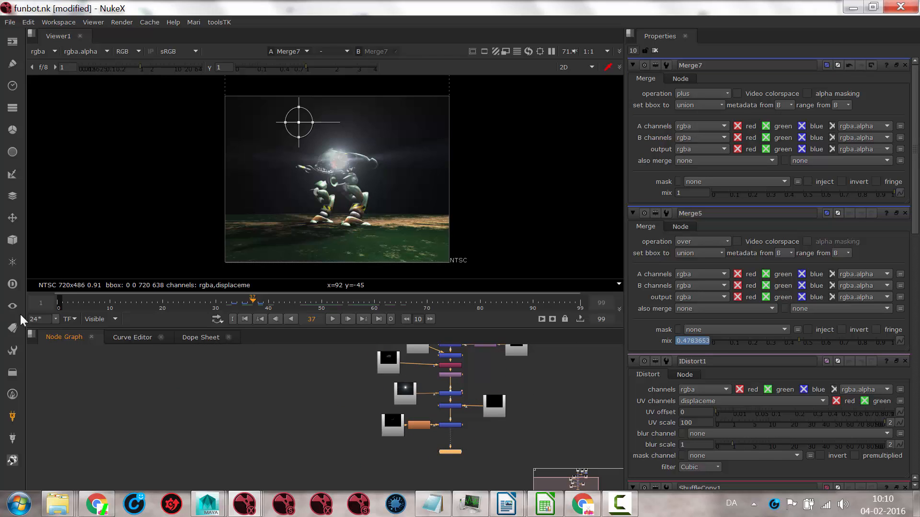
left_click(199, 337)
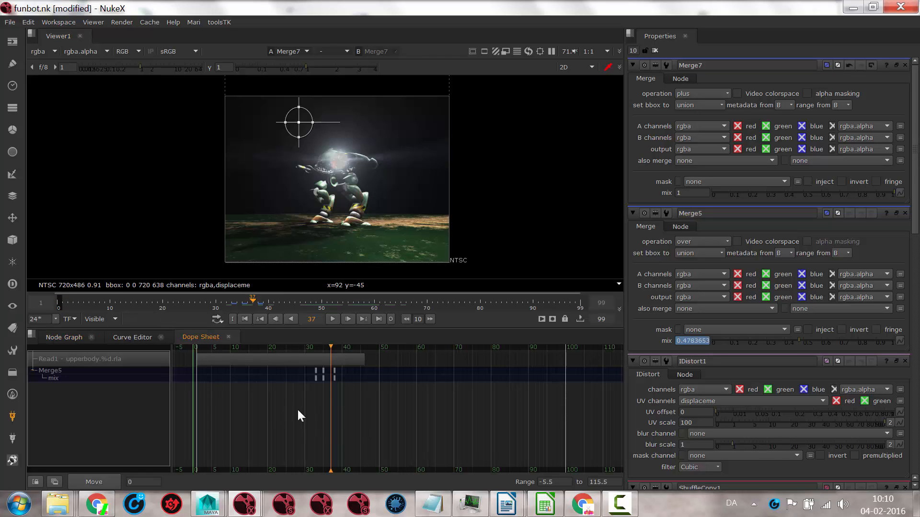
middle_click_drag(282, 418, 295, 440)
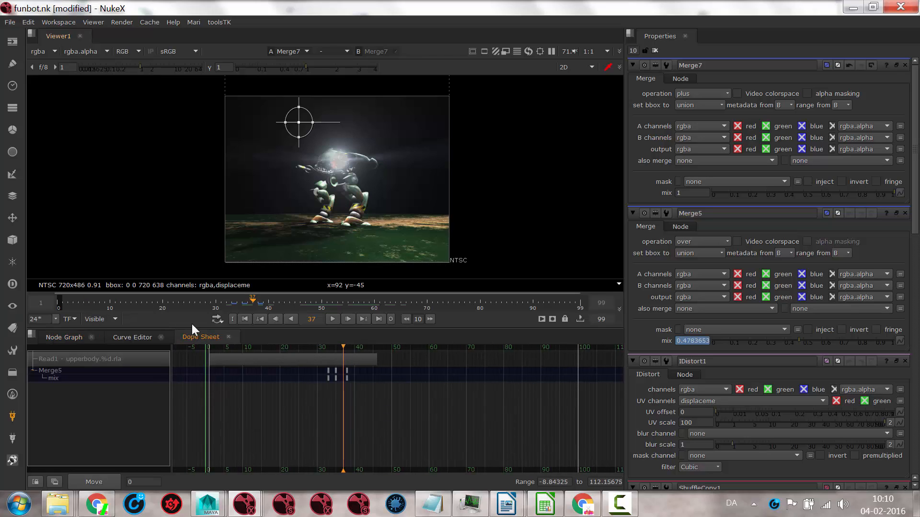
left_click(71, 338)
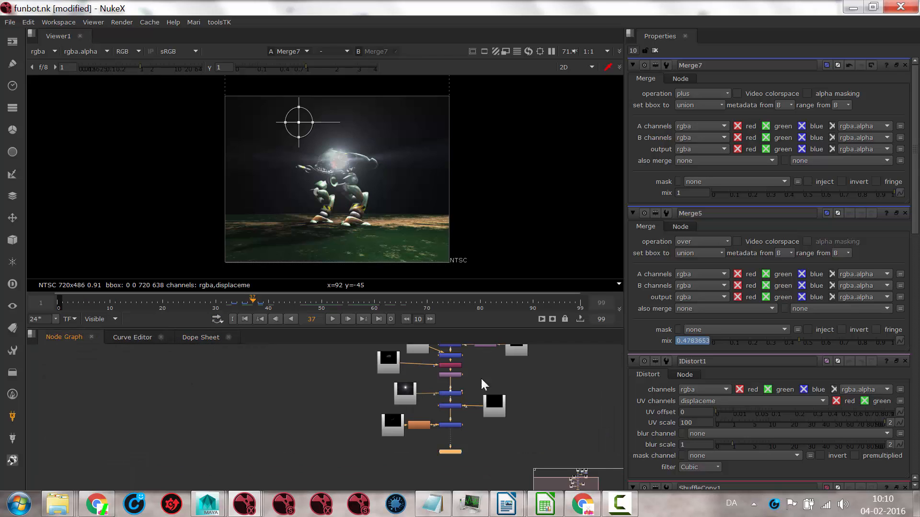
Step: Select nearly all nodes, inspect Read1's clip range and Merge5's keys in the Dope Sheet, and return to the Node Graph
scroll(481, 383, "down", 3)
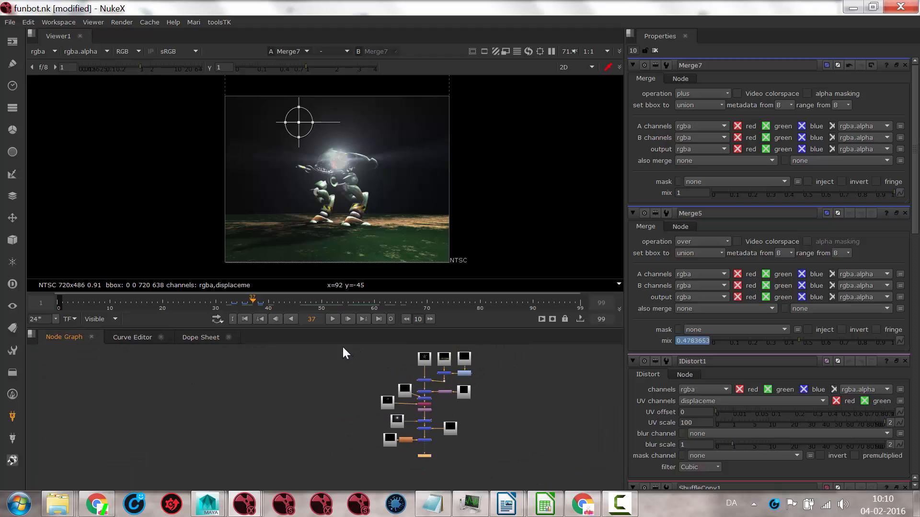
left_click_drag(343, 348, 507, 447)
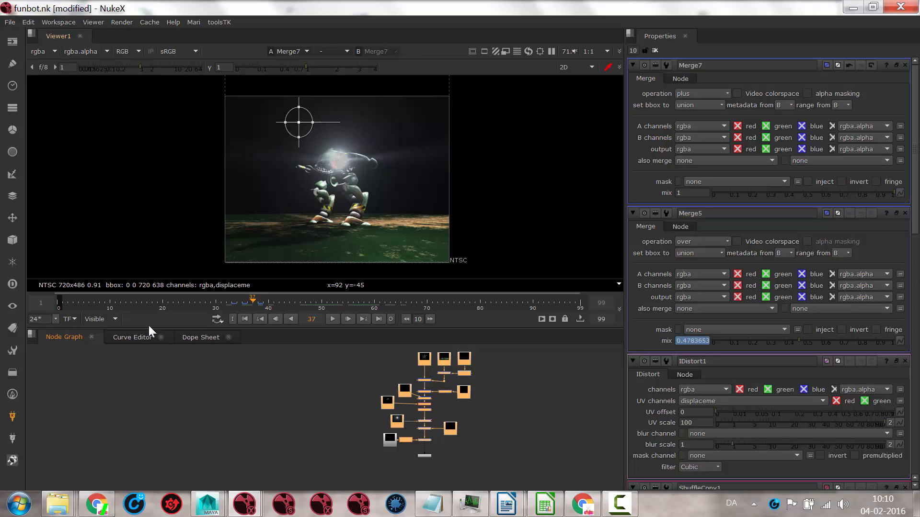
left_click(191, 338)
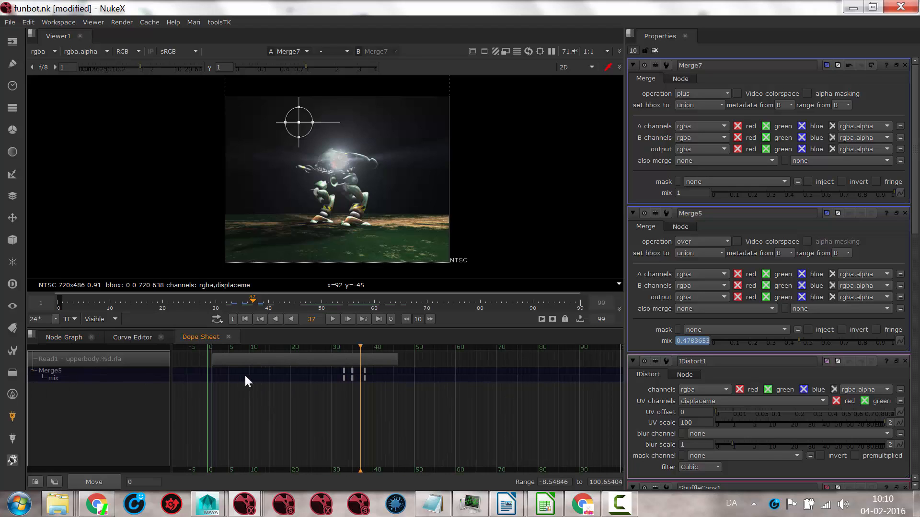
left_click(289, 359)
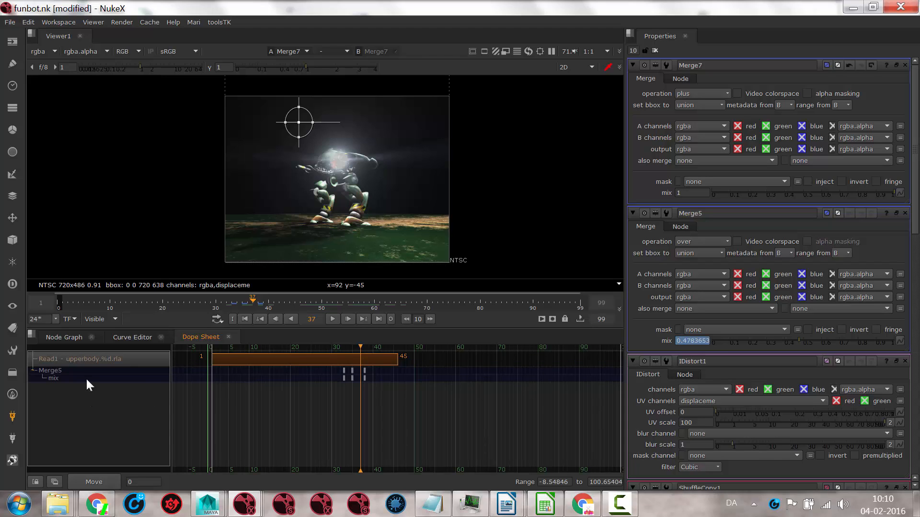
left_click(64, 371)
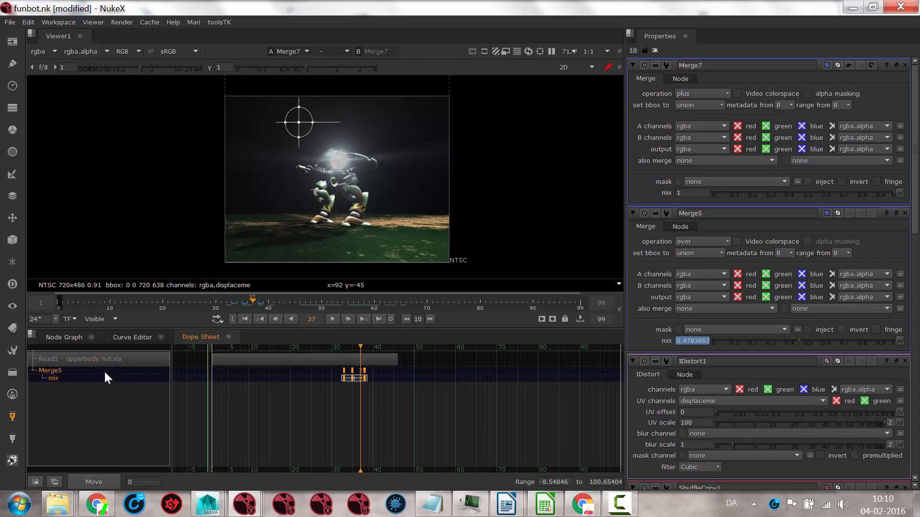
left_click(138, 338)
left_click(58, 338)
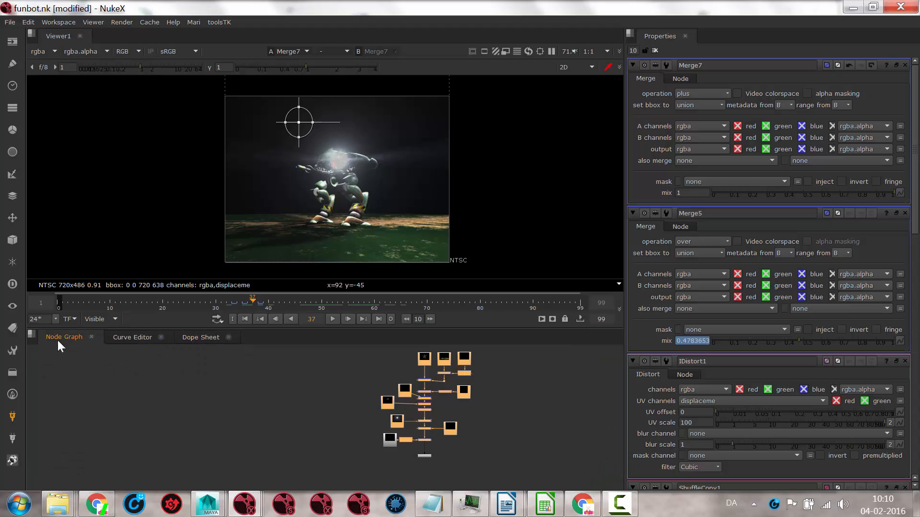
Step: Open the Read2 explosion clip's properties, show its bar in the Dope Sheet, and scrub to frame 38 to examine its timing
left_click(321, 385)
scroll(428, 386, "up", 5)
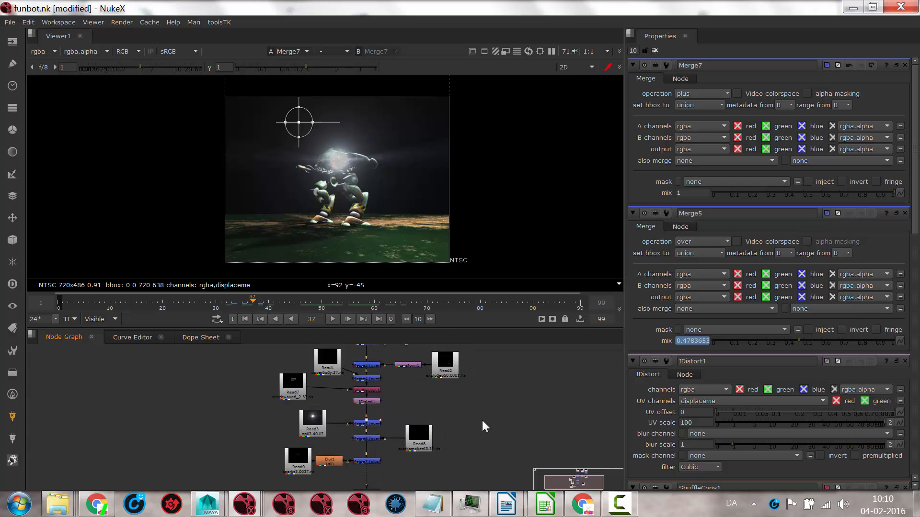
double_click(442, 393)
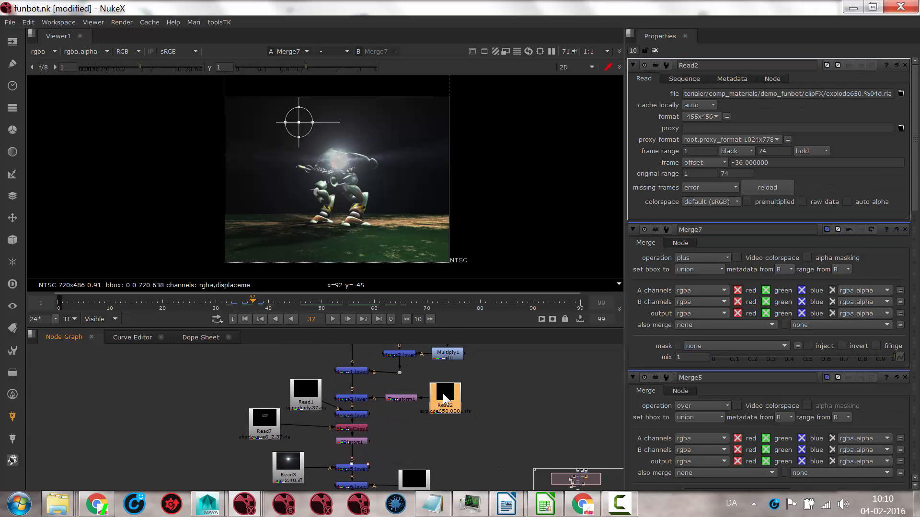
left_click(199, 337)
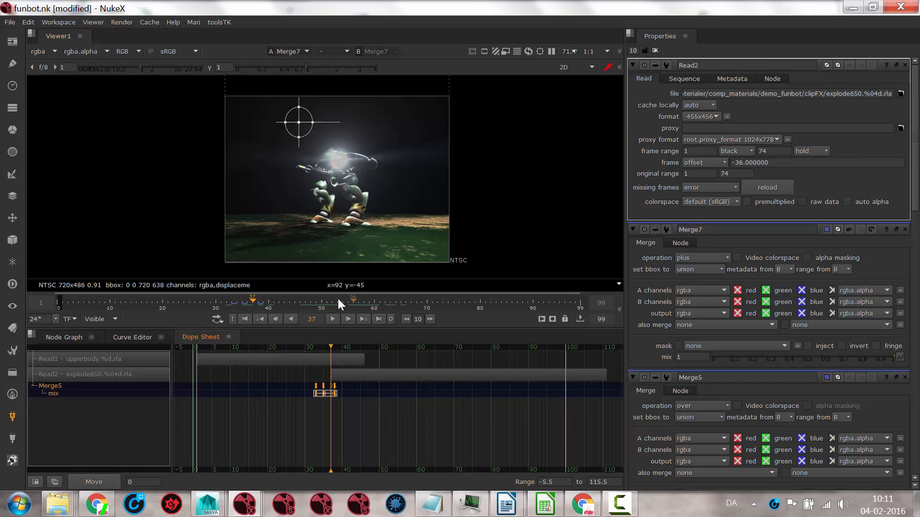
left_click(243, 302)
mouse_move(227, 301)
left_mouse_down()
mouse_move(47, 287)
mouse_move(276, 304)
left_mouse_up()
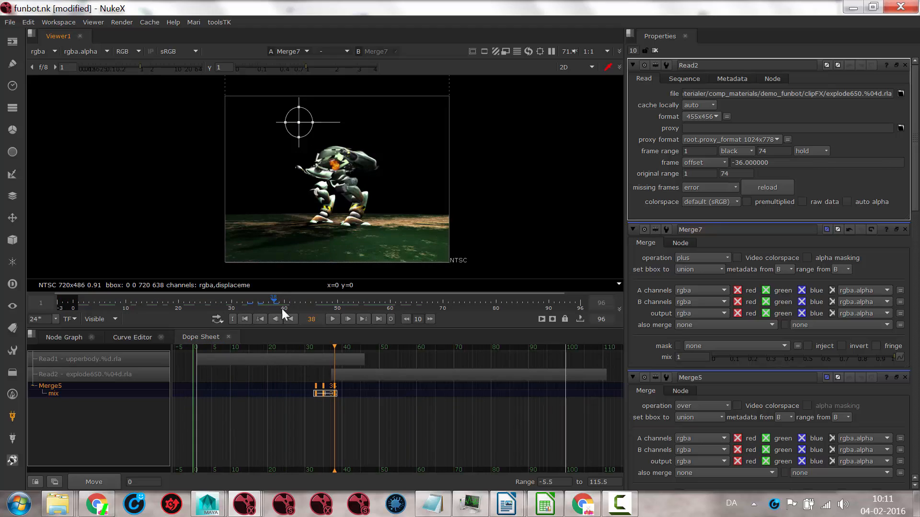
Step: Shift the Read2 clip to start at frame 0 in the Dope Sheet and scrub to frame 37 to check the explosion
left_click(387, 376)
left_click_drag(387, 376, 250, 372)
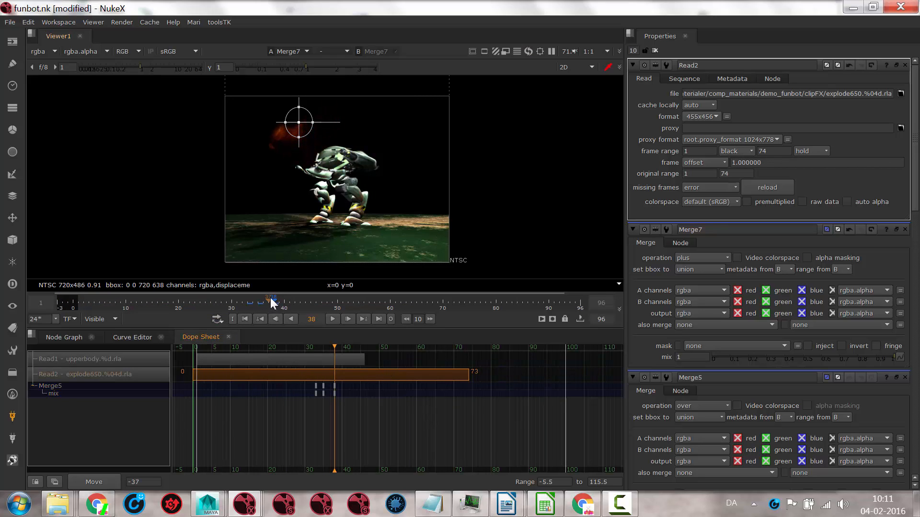
mouse_move(270, 297)
left_mouse_down()
mouse_move(143, 297)
mouse_move(267, 301)
left_mouse_up()
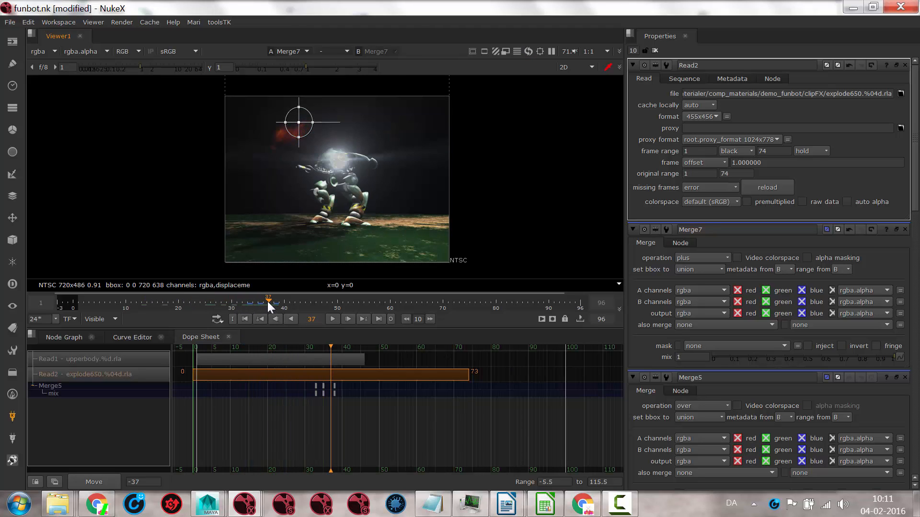
Step: Move the Read2 clip to start at frame 33 in the Dope Sheet and scrub to frame 41 to check the explosion
left_click(271, 320)
left_click_drag(278, 374, 399, 377)
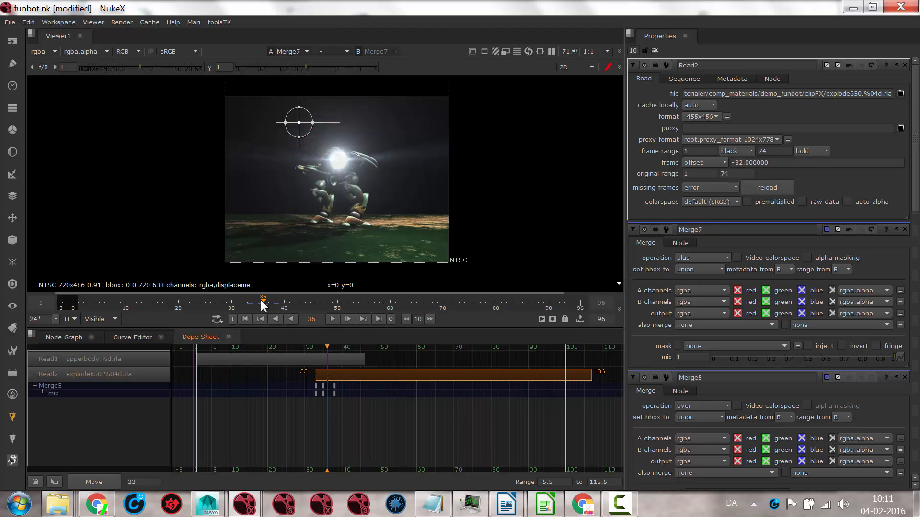
left_click_drag(262, 305, 292, 301)
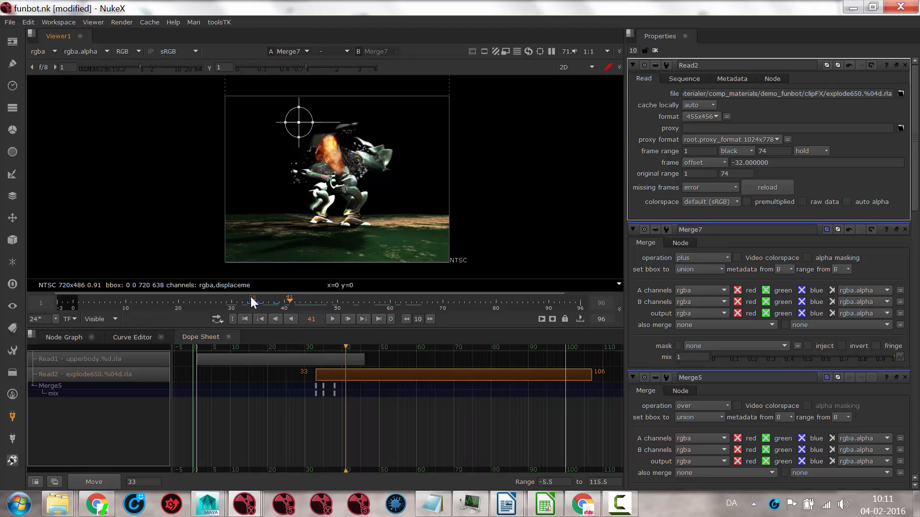
left_click_drag(251, 294, 268, 295)
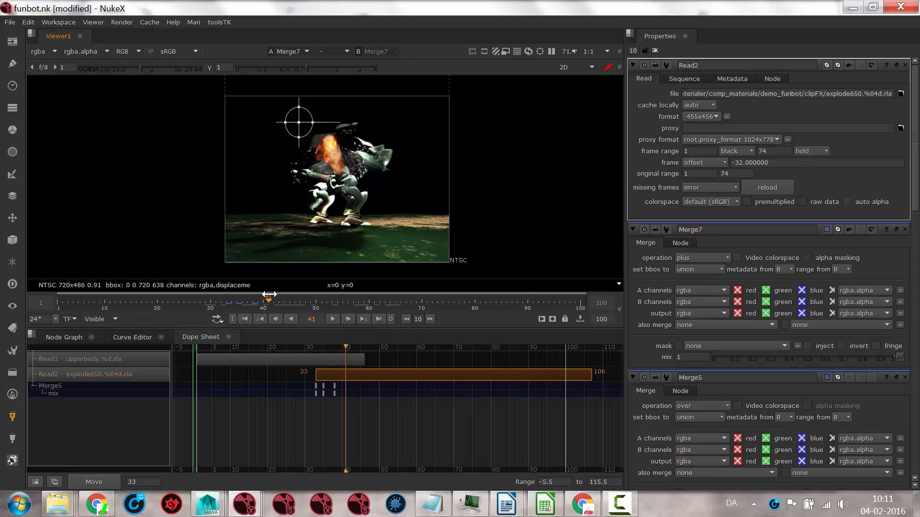
Step: Return to the Node Graph, review the whole node tree, and select the node fed by the Read7 shockwave clip
left_click(55, 340)
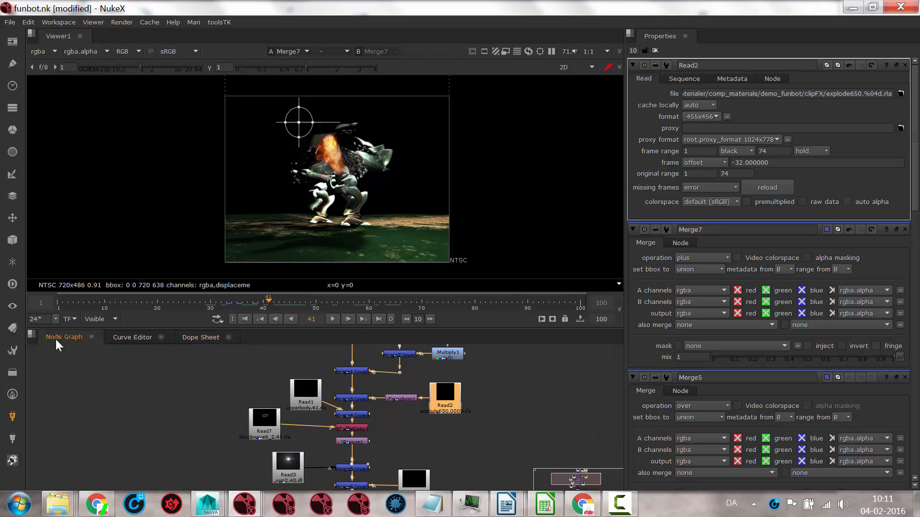
scroll(438, 436, "down", 3)
middle_click_drag(554, 363, 507, 399)
scroll(502, 386, "down", 2)
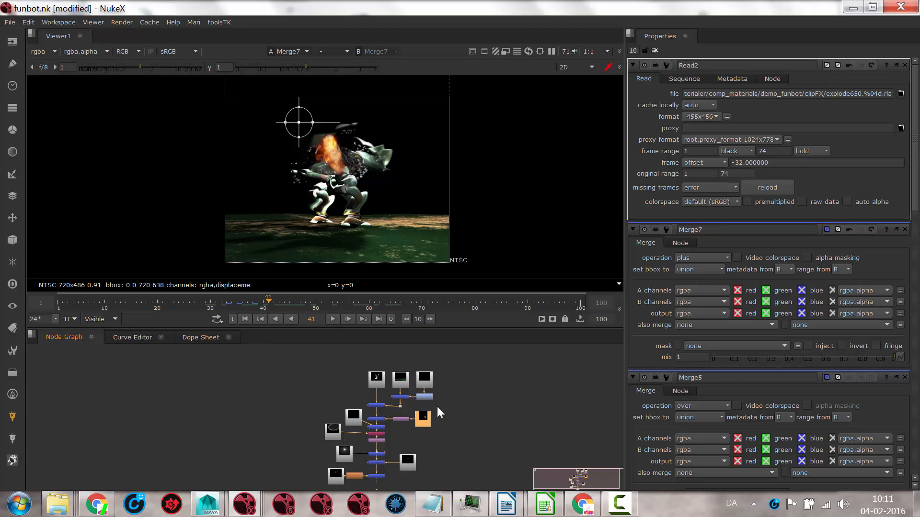
left_click(382, 433)
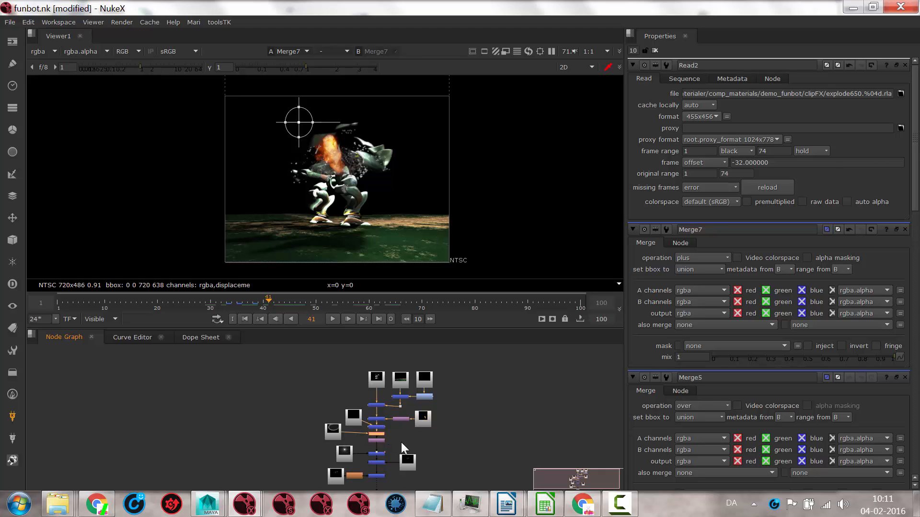